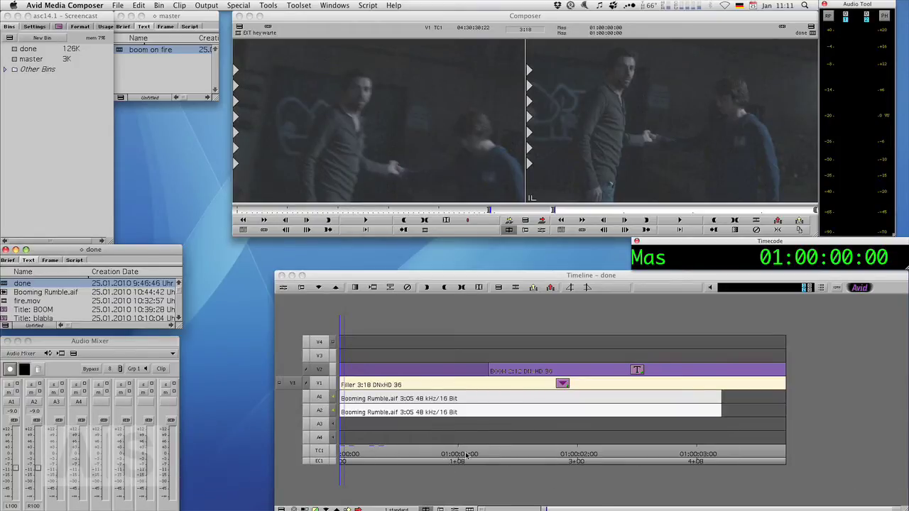
Step: Play the finished done sequence from its start and scrub through the part with the fiery BOOM title
drag(489, 453, 574, 440)
key(Home)
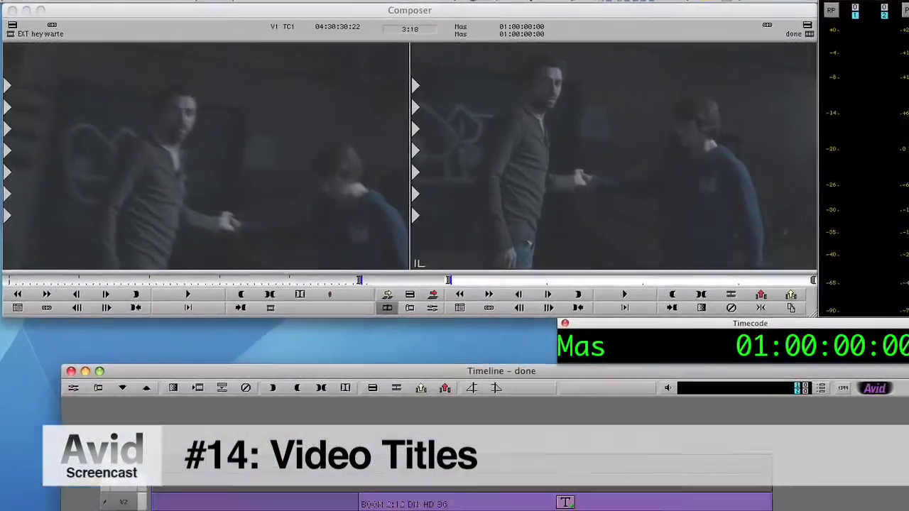
key(space)
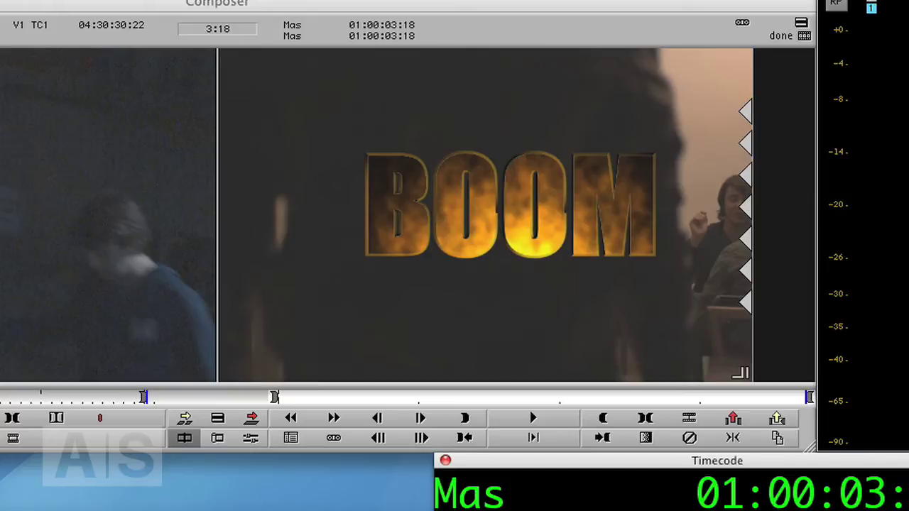
drag(551, 397, 495, 397)
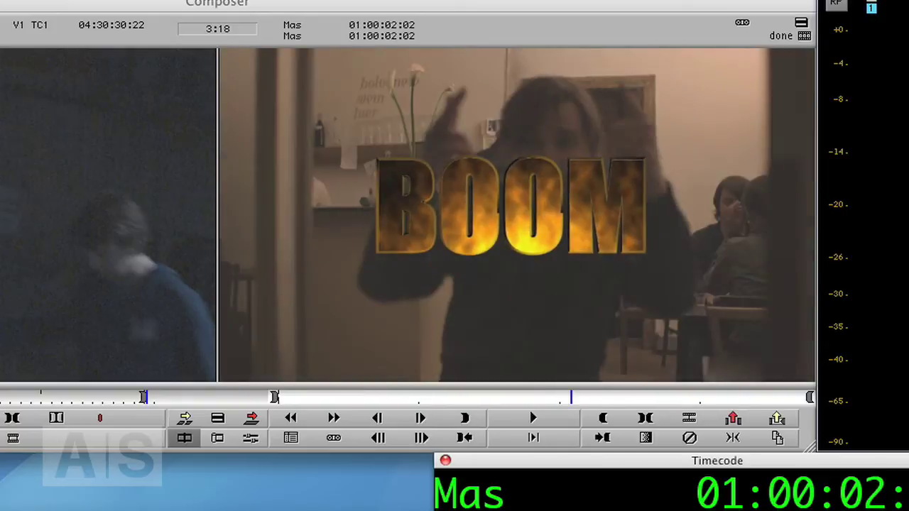
key(j)
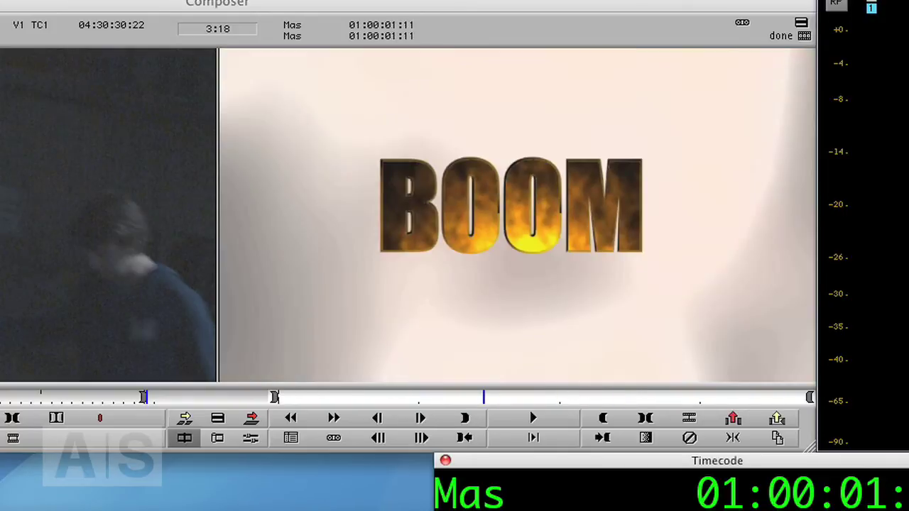
drag(513, 442, 603, 442)
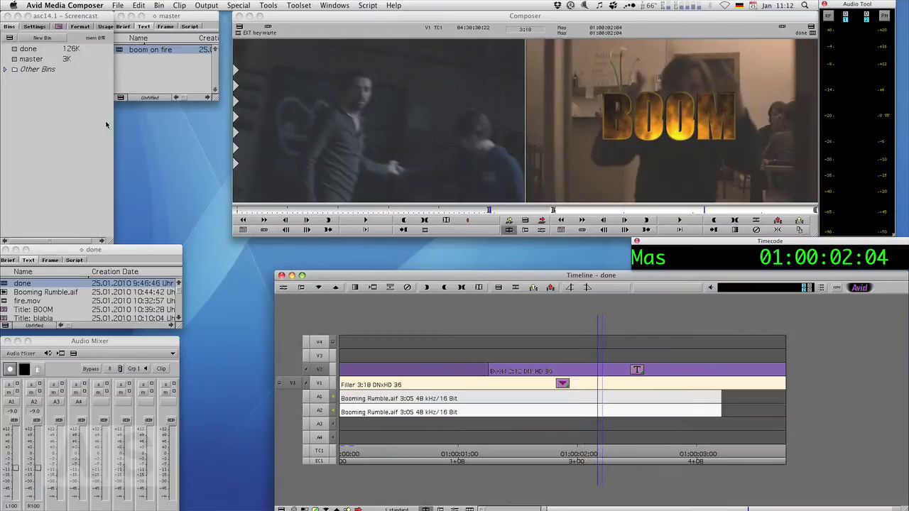
Step: Load the fire.mov clip from the done bin as source and scrub through its flames
double_click(27, 300)
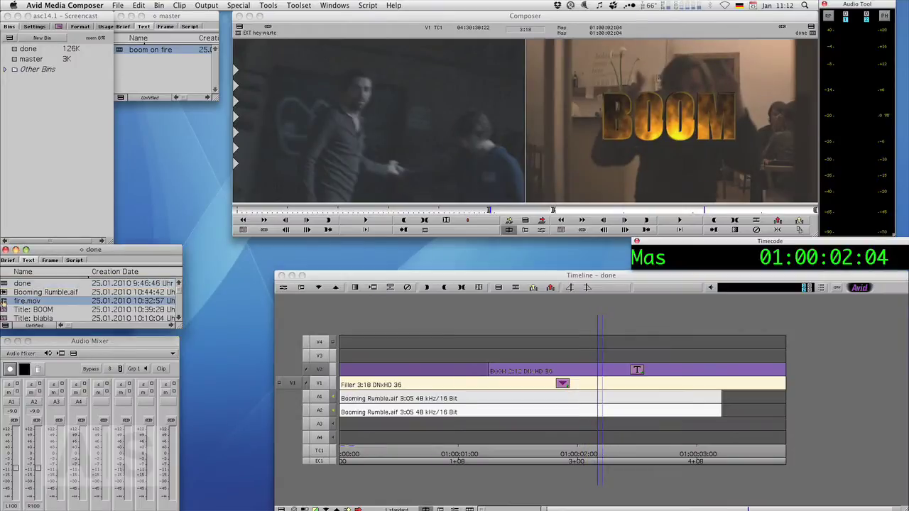
mouse_move(296, 213)
mouse_down()
mouse_move(257, 212)
mouse_move(416, 215)
mouse_up()
click(364, 211)
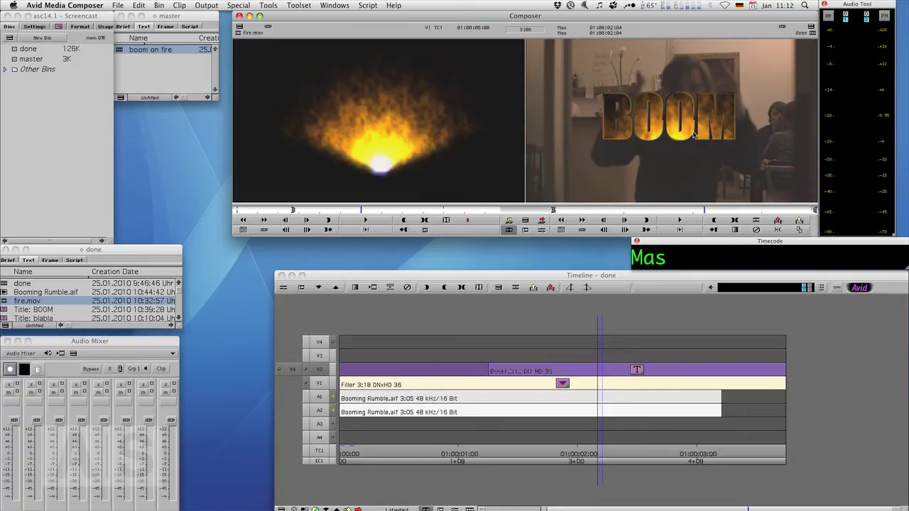
Step: Load the boom on fire sequence from the master bin into the timeline
click(452, 454)
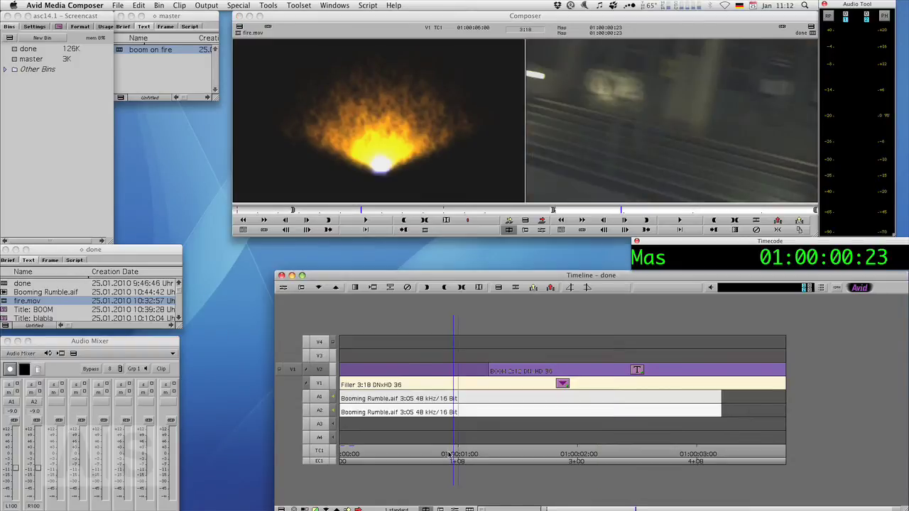
double_click(137, 52)
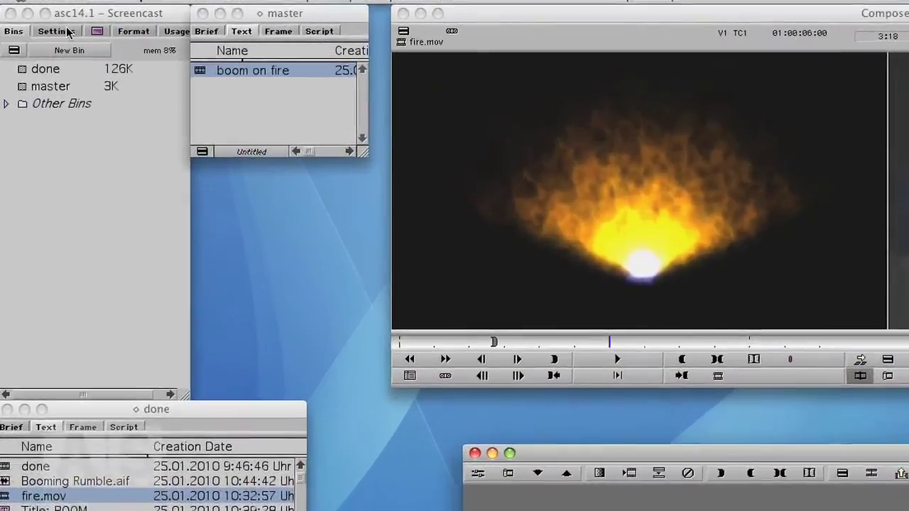
Step: Review the project's Marquee Title settings for creating new titles and promoting Title Tool titles
click(35, 26)
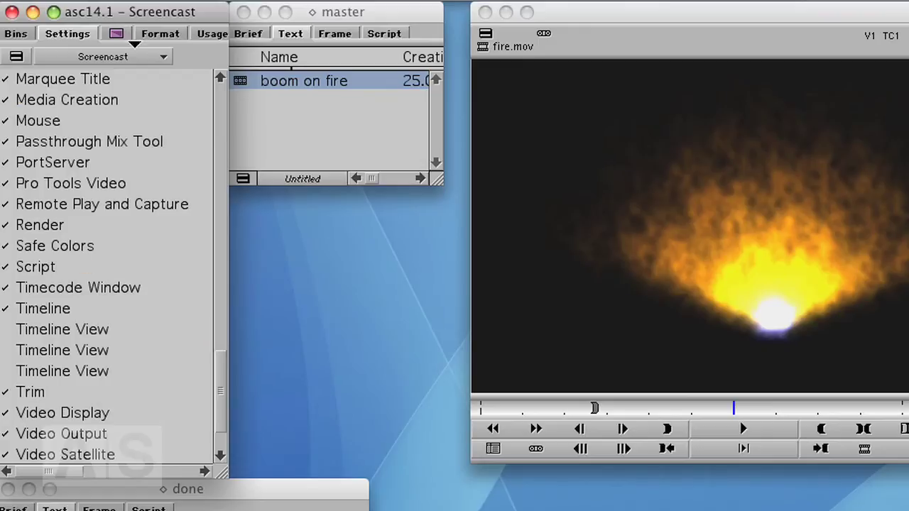
double_click(66, 83)
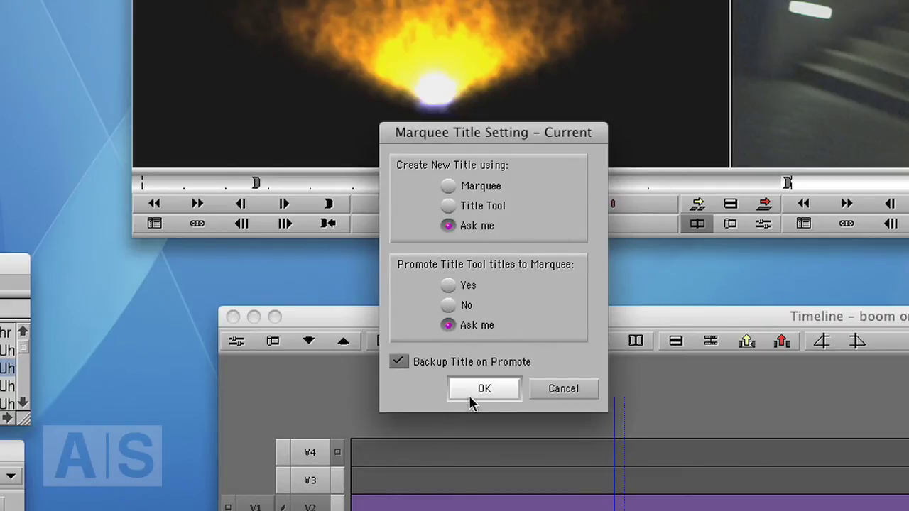
click(503, 392)
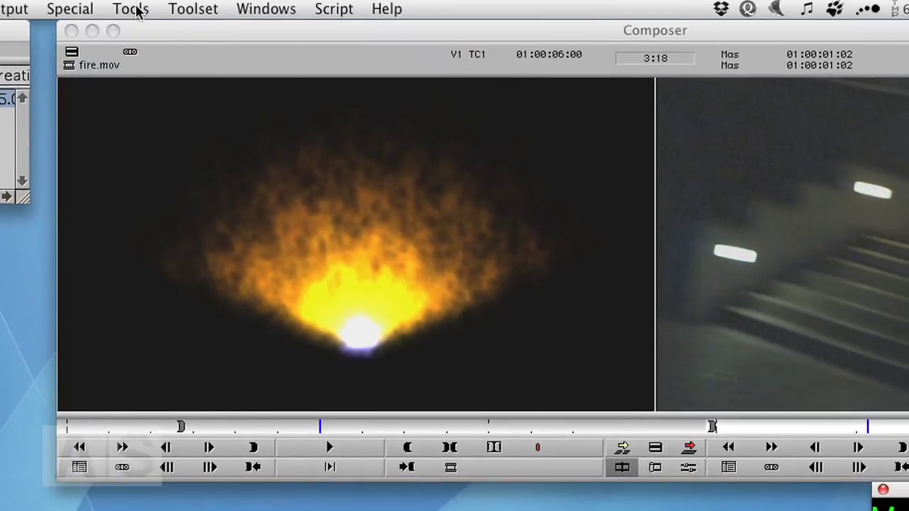
Step: Create a new title with Marquee and enter the text BOOM! over the video frame
click(133, 9)
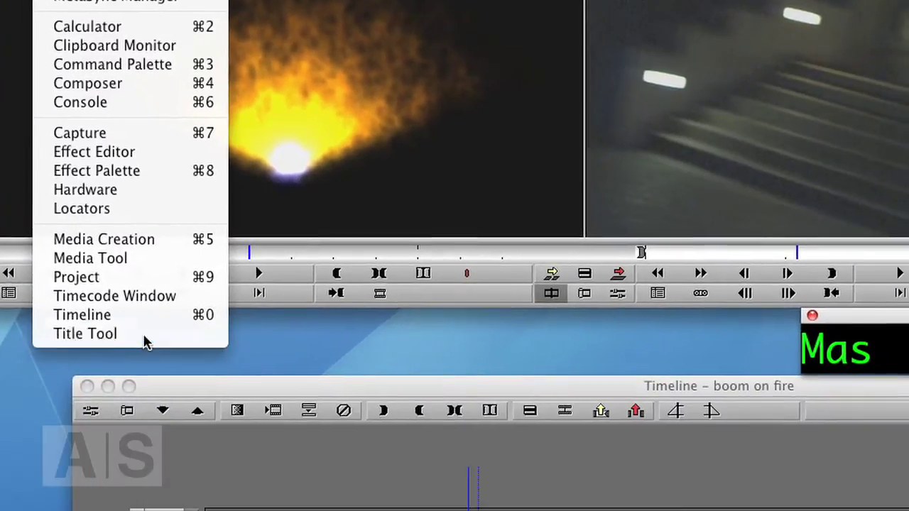
click(147, 341)
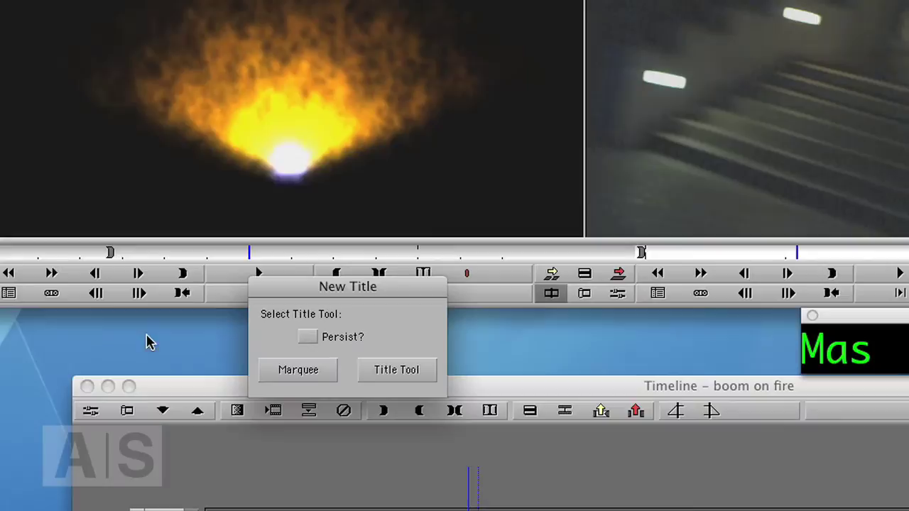
click(292, 371)
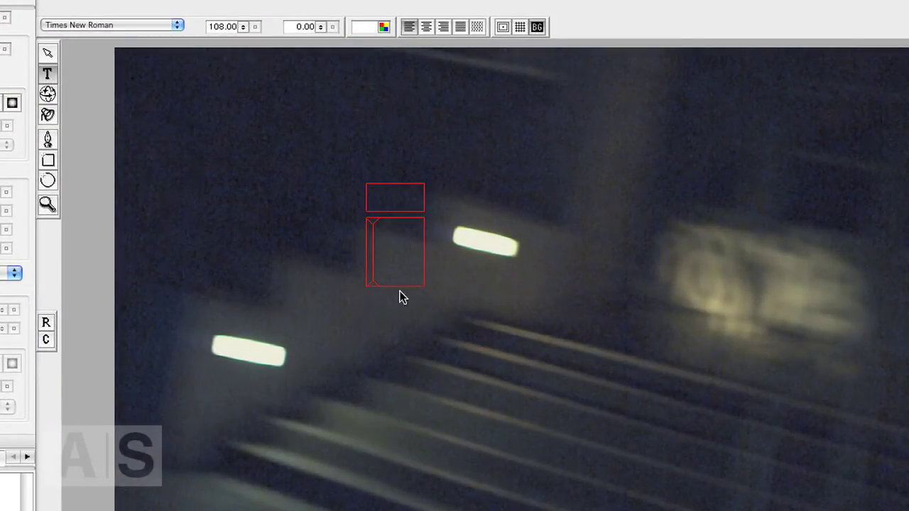
text(B)
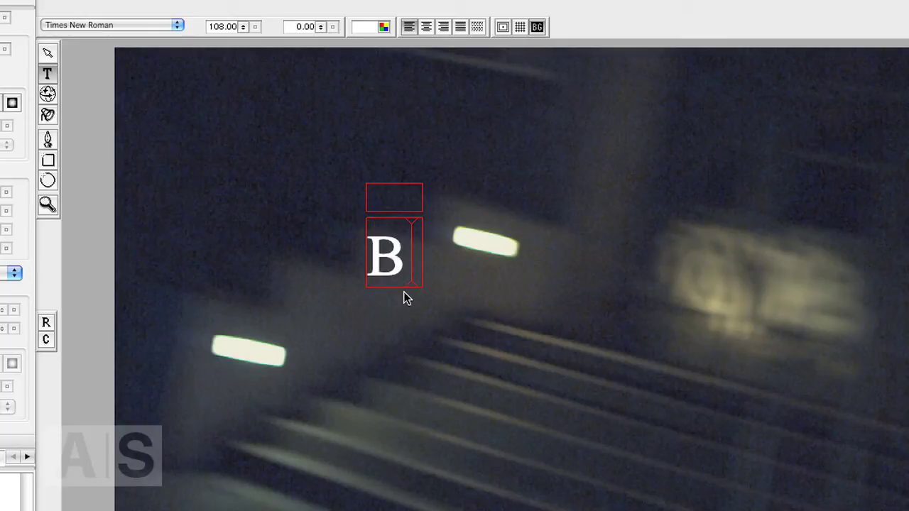
text(OOM!)
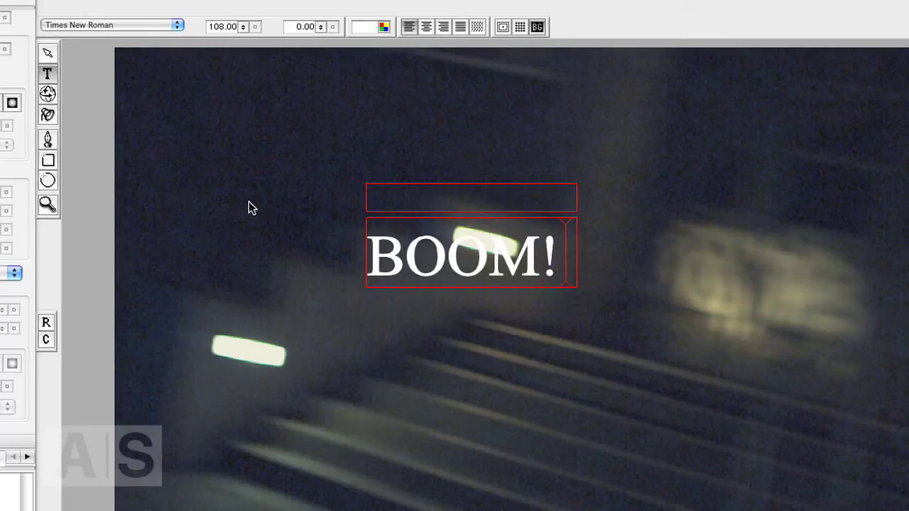
Step: Select the BOOM! text object and change its font to Impact
click(48, 55)
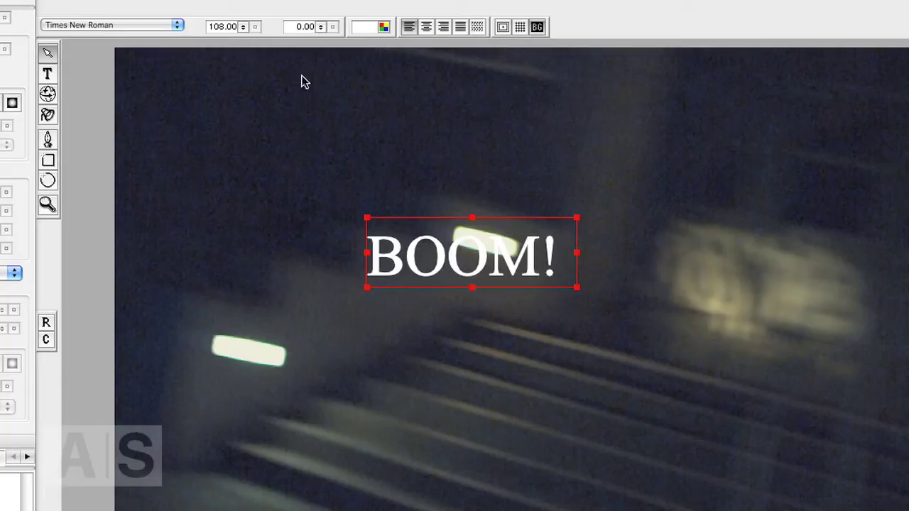
click(128, 26)
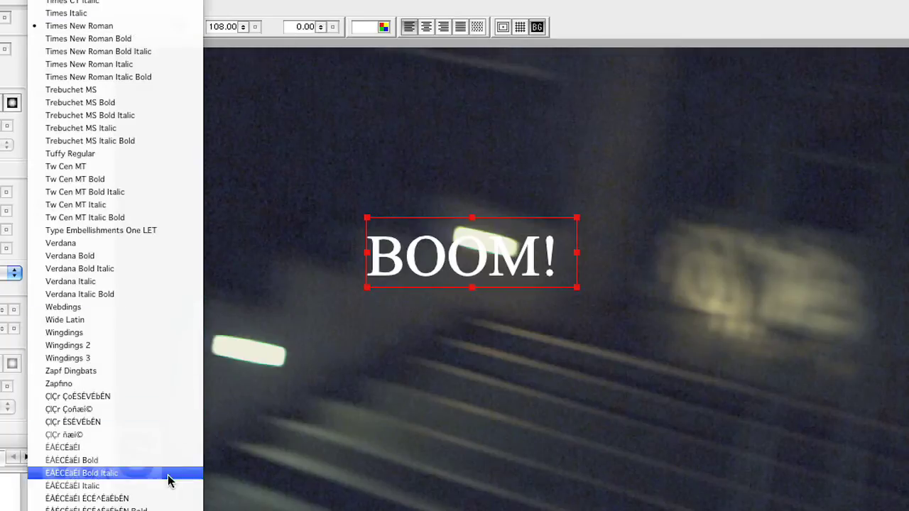
scroll(146, 466, up, 10)
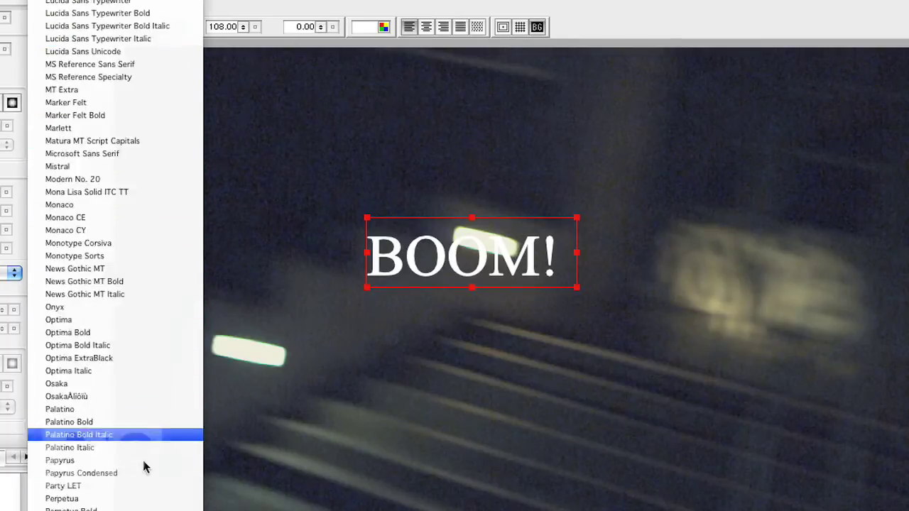
scroll(114, 497, up, 10)
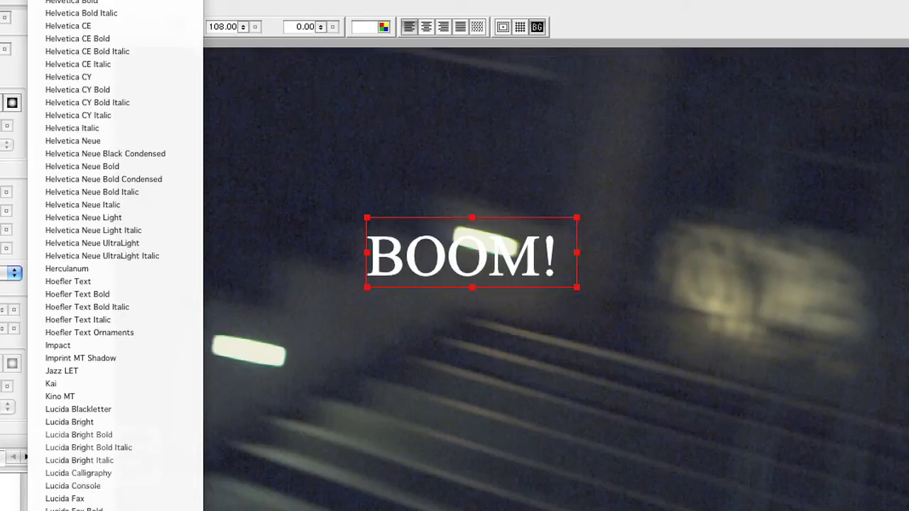
click(97, 345)
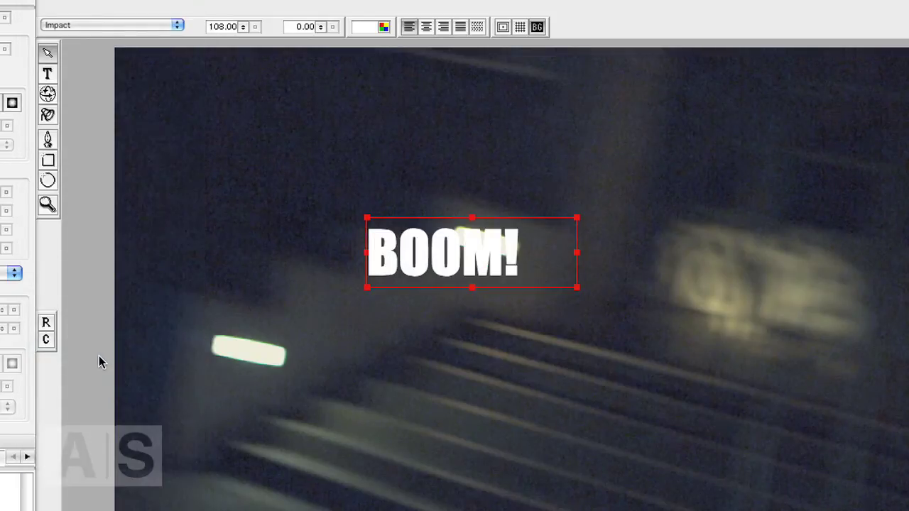
Step: Enlarge the BOOM! text to a font size of about 406.80
click(242, 28)
drag(243, 33, 243, 2)
drag(634, 244, 607, 210)
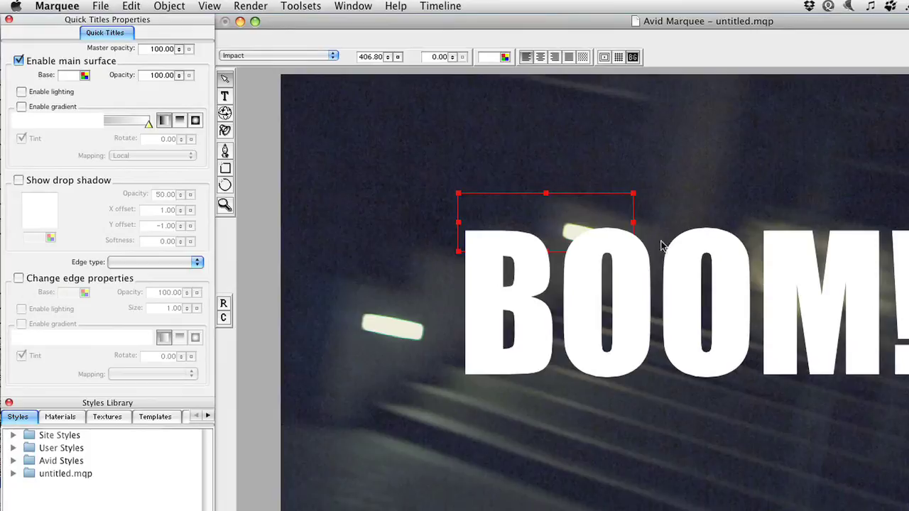
Step: Enable changing the text's edge properties and set its edge type to Emboss
click(20, 278)
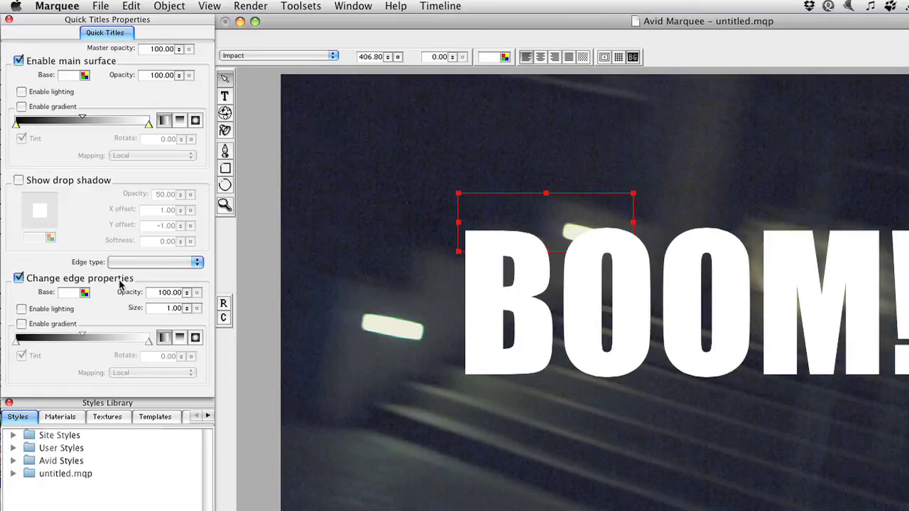
click(153, 262)
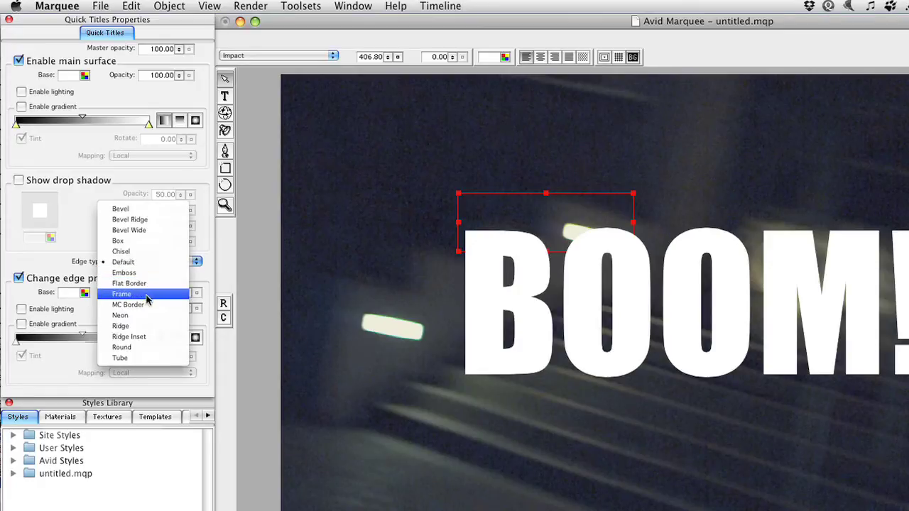
click(141, 275)
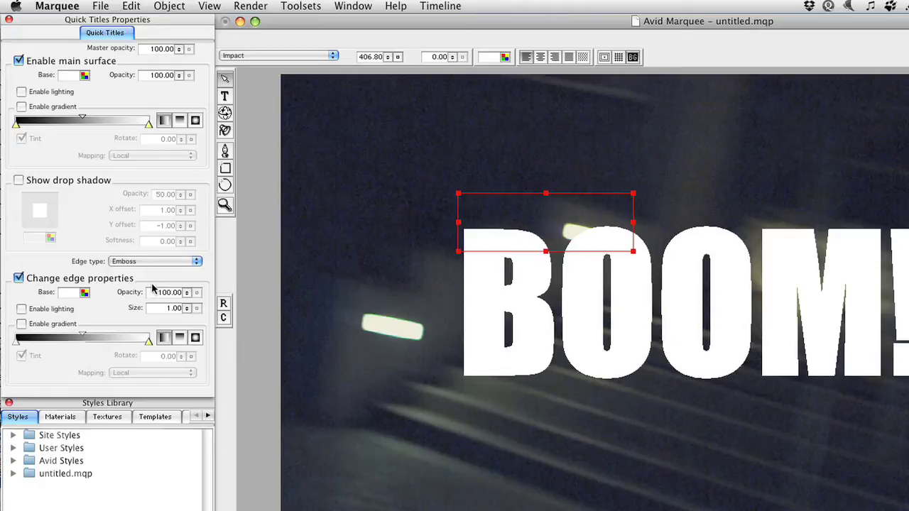
Step: Colour the text's edge orange, increase the edge size to 1.59 and enable edge lighting
click(84, 293)
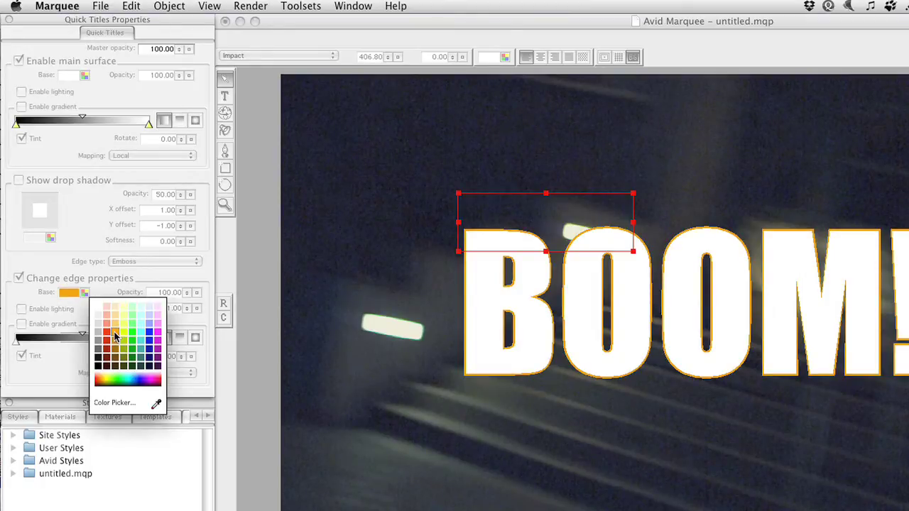
click(116, 337)
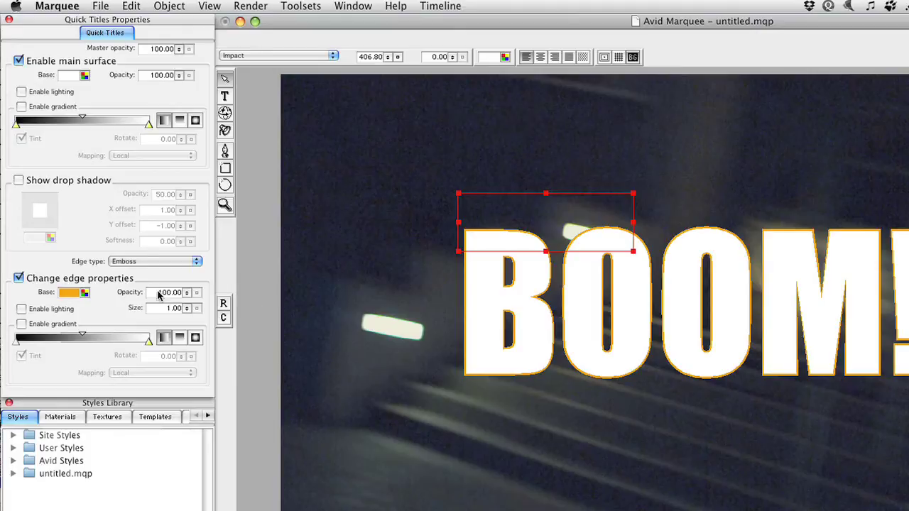
drag(187, 310, 167, 186)
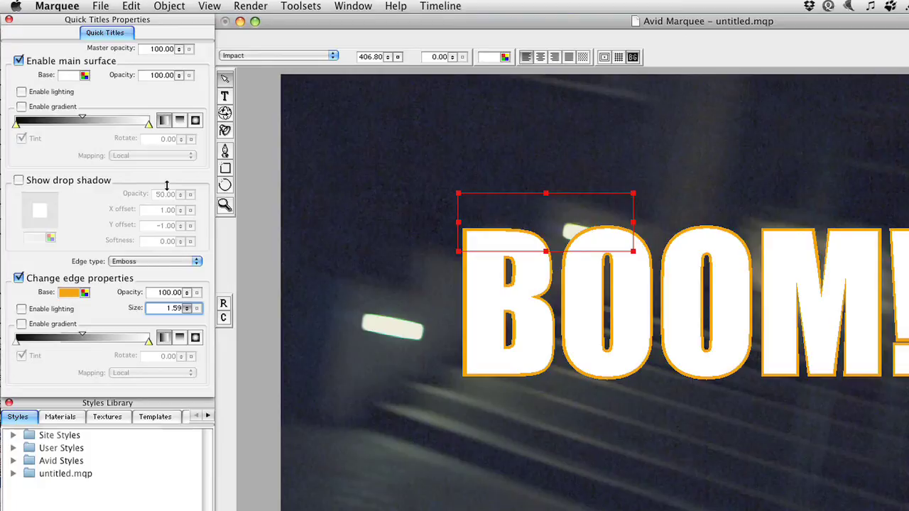
click(22, 309)
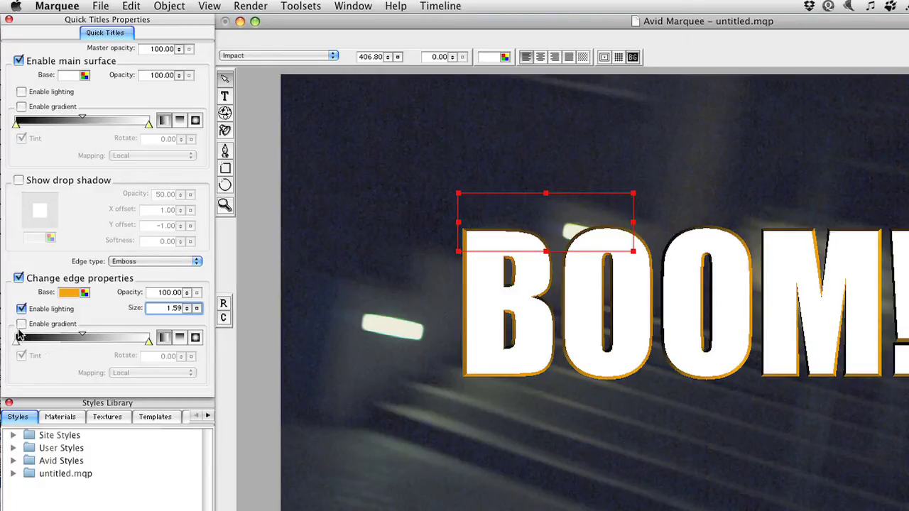
Step: Save the title as BOOM.01 to the master bin on the Media drive at 1:1p 10b MXF resolution
click(100, 6)
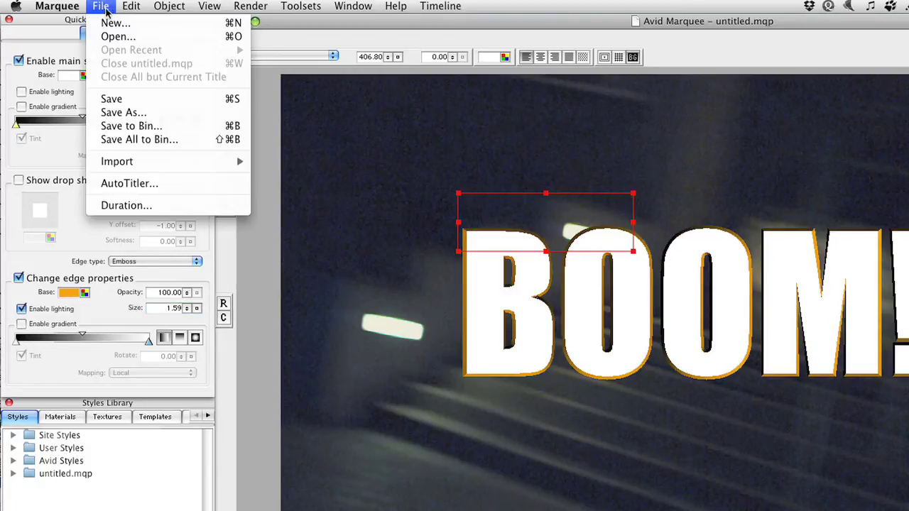
click(127, 126)
text(BOOM.01)
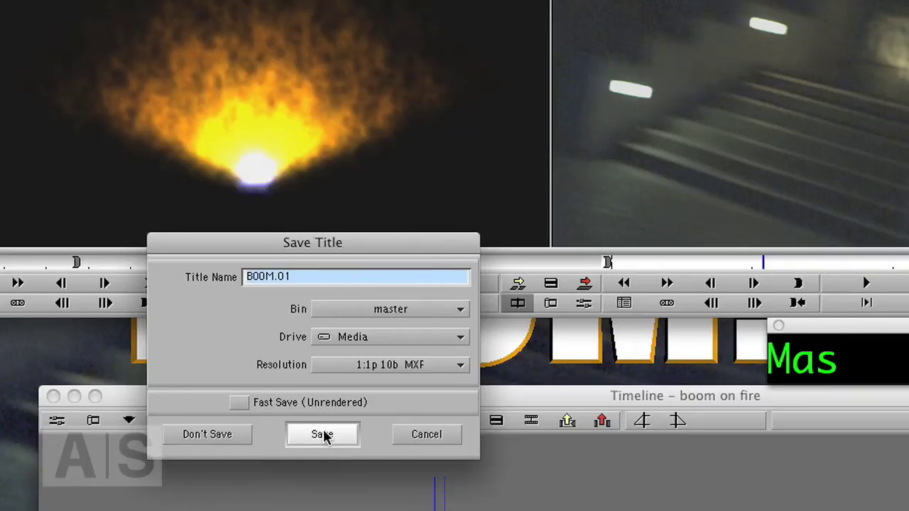
click(321, 434)
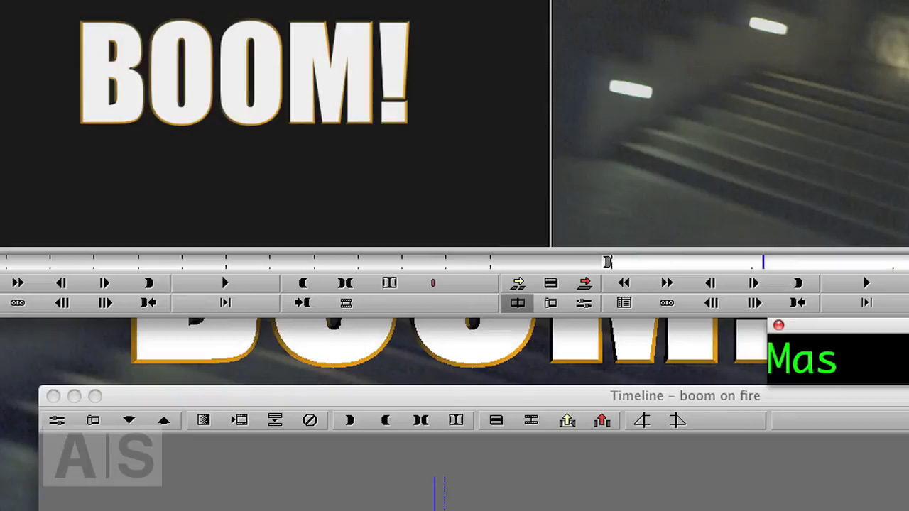
Step: Mark an in point in the title and overwrite it onto track V2 over the last 2:11 of the sequence
drag(0, 264, 0, 261)
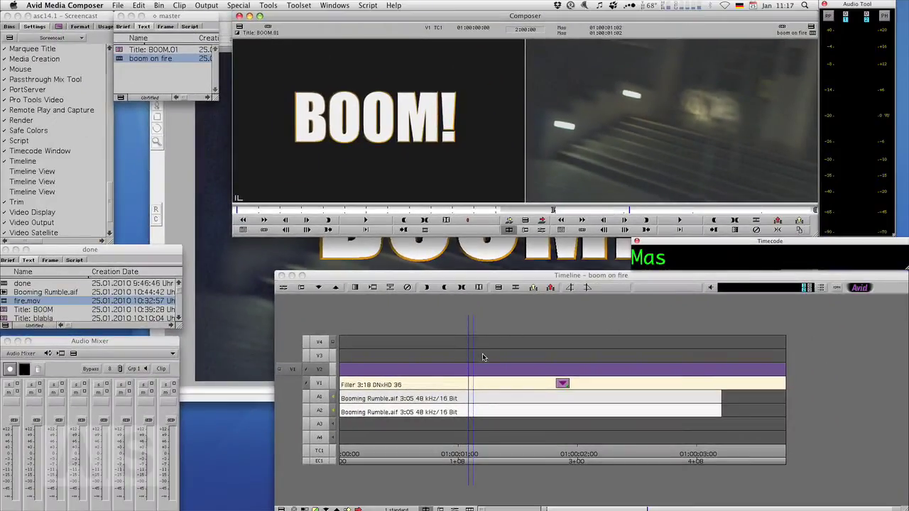
drag(481, 356, 888, 379)
click(319, 370)
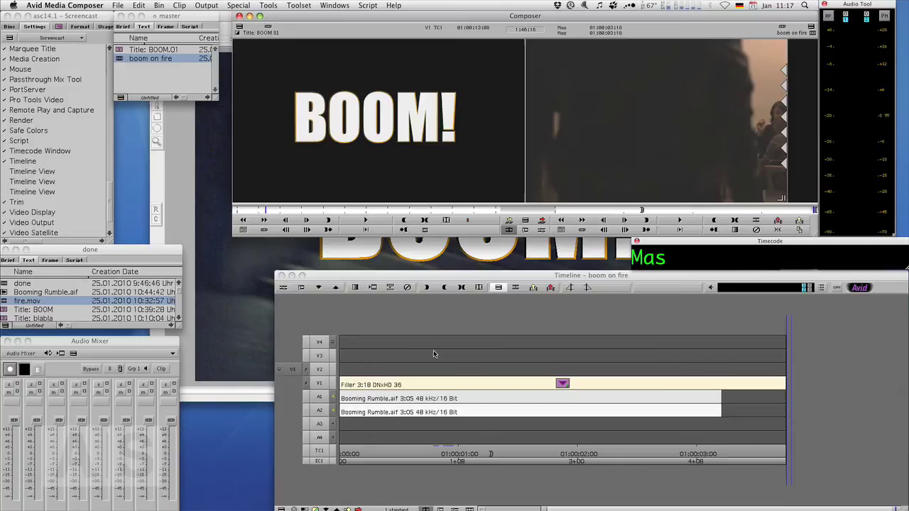
click(319, 370)
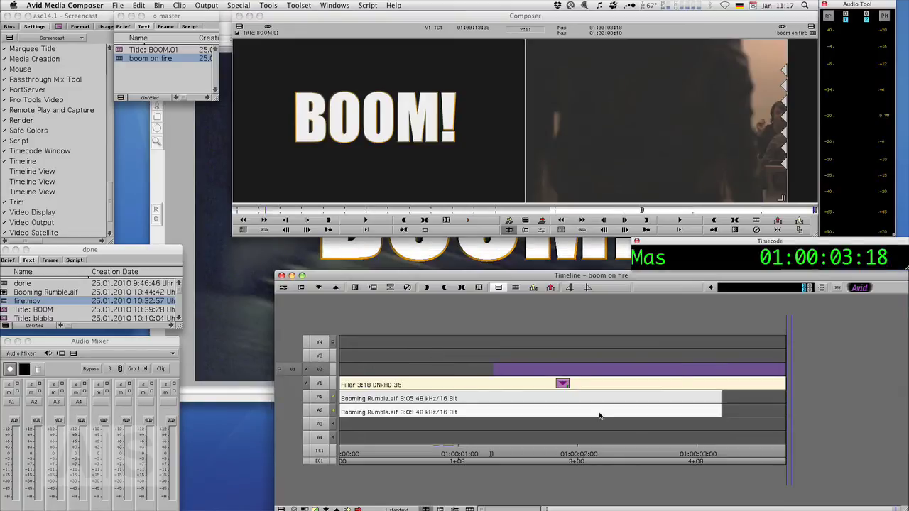
key(b)
Step: Play the sequence from just before the BOOM! title to check how it appears over the video
drag(597, 405, 473, 398)
key(space)
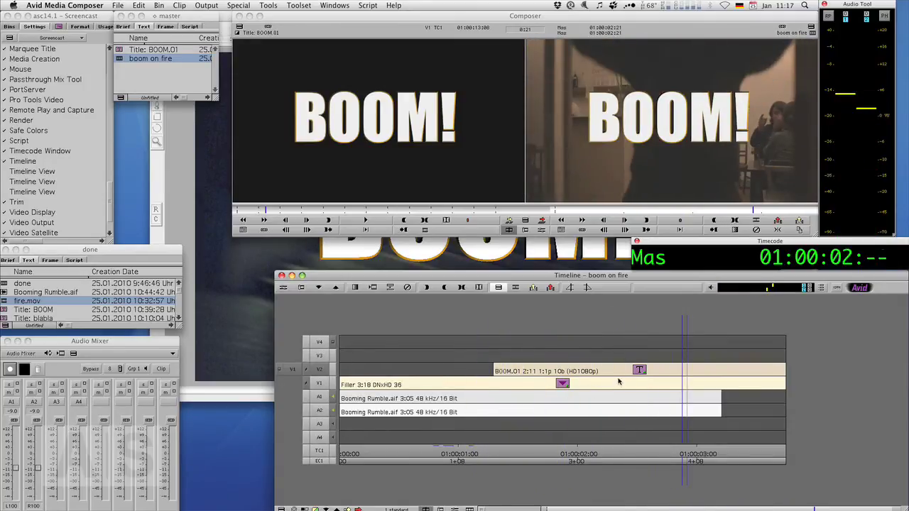
Step: Stop playback, step into the BOOM! title on V2 and monitor its graphic fill track
key(space)
mouse_move(566, 379)
mouse_down()
mouse_move(517, 380)
mouse_move(570, 376)
mouse_up()
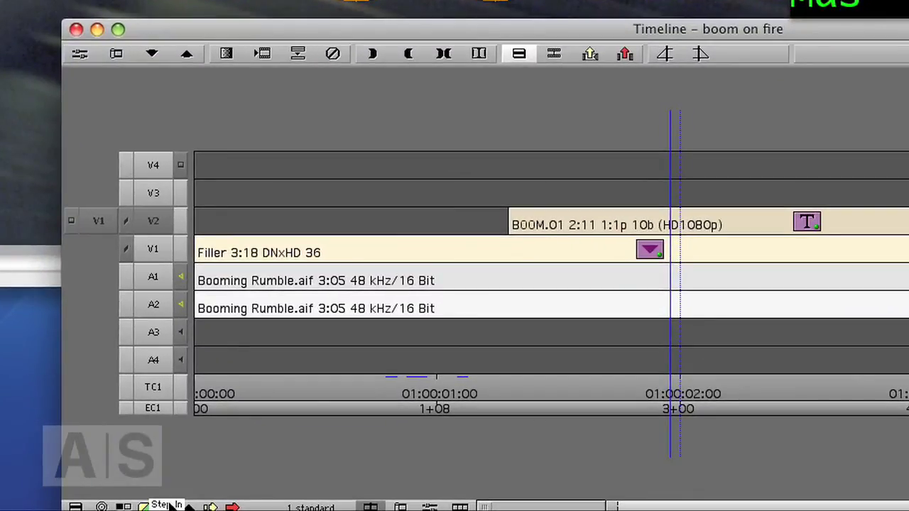
click(168, 507)
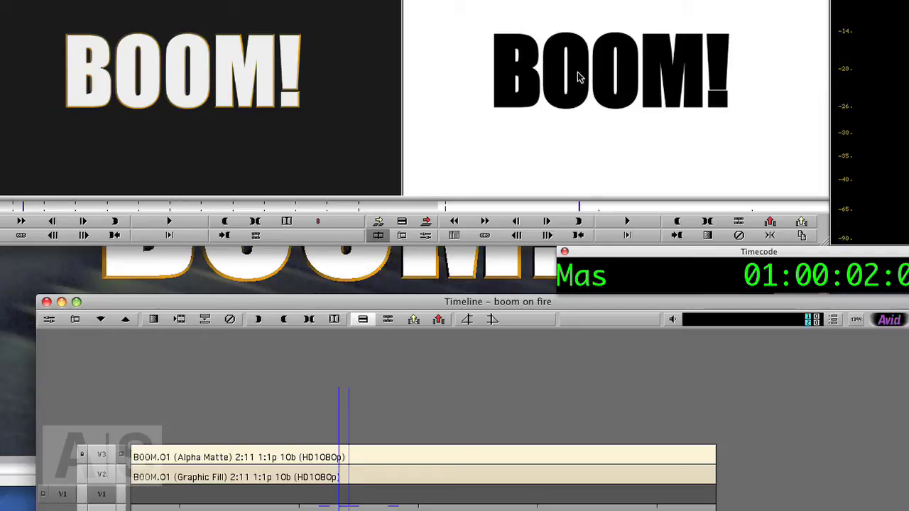
click(121, 475)
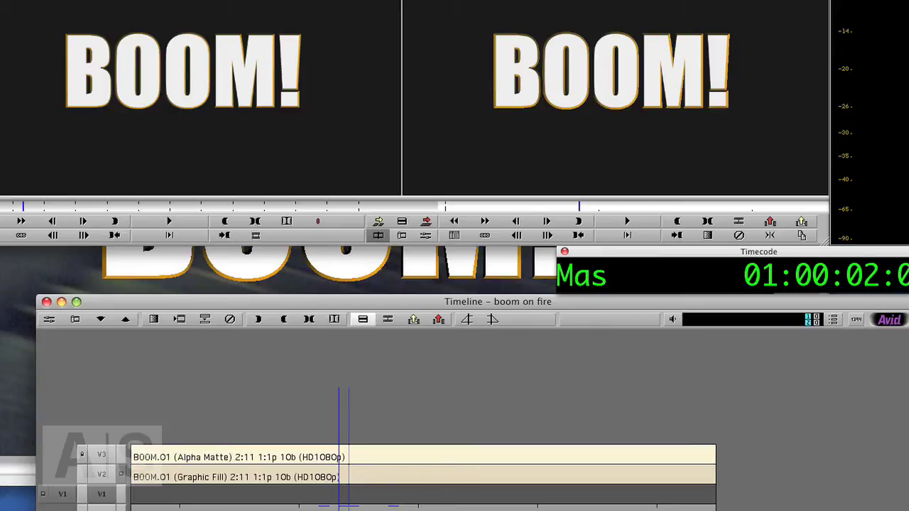
Step: Load fire.mov as the source and overwrite it onto V1 beneath the graphic fill for the title's full 2:11 duration
drag(339, 509, 130, 509)
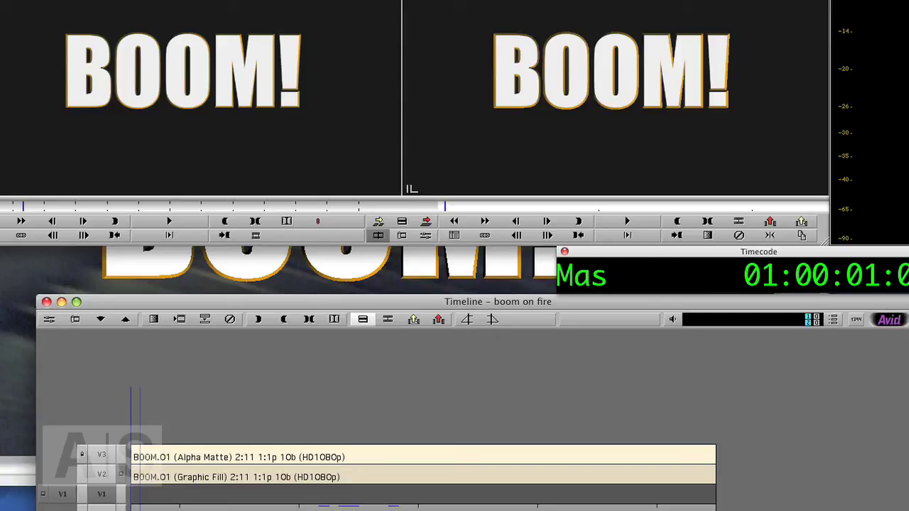
double_click(3, 355)
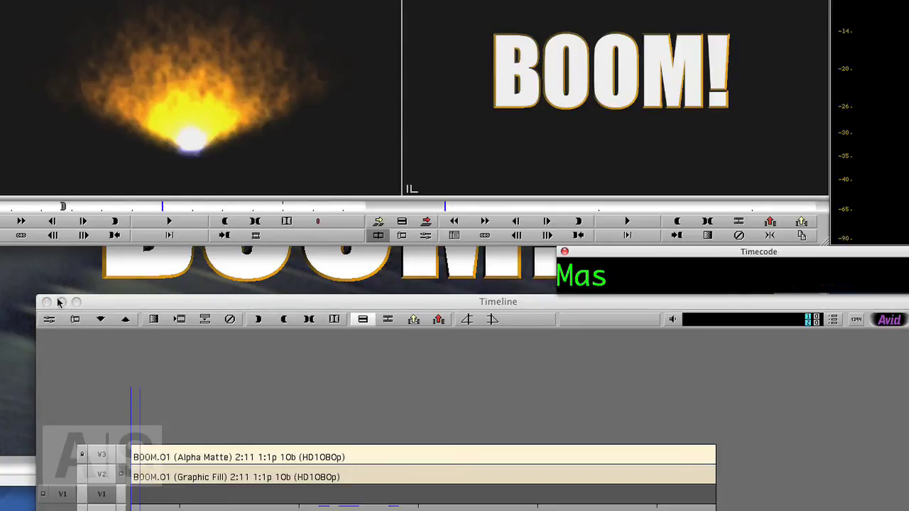
drag(162, 510, 131, 509)
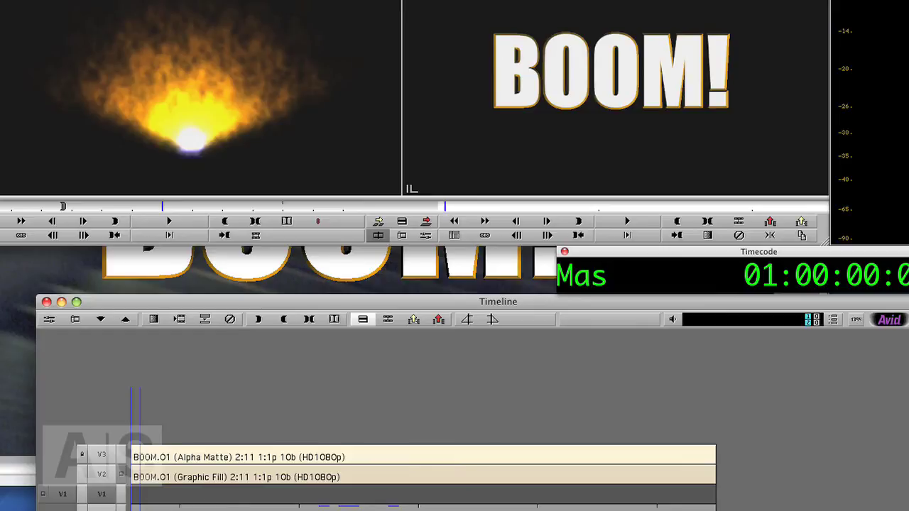
key(t)
key(b)
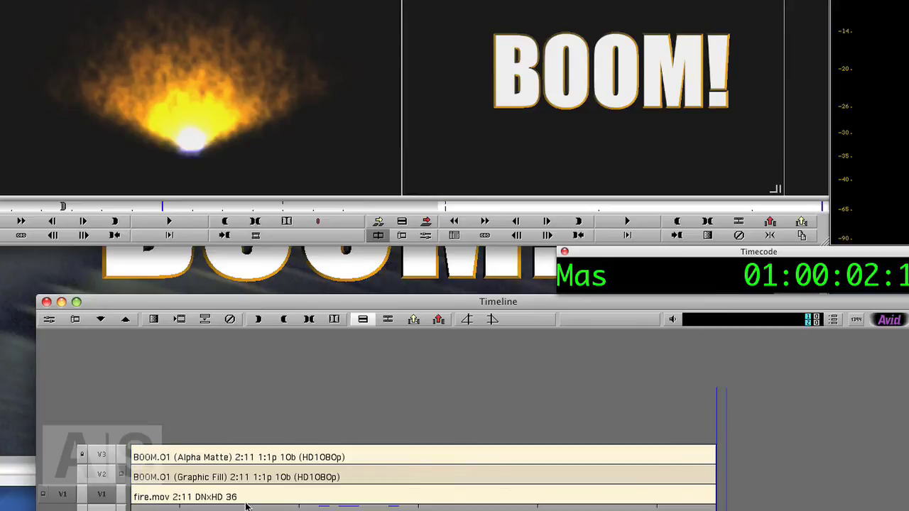
Step: Apply the Luma Key effect from the Key category to the title's graphic fill on V2
drag(245, 510, 319, 501)
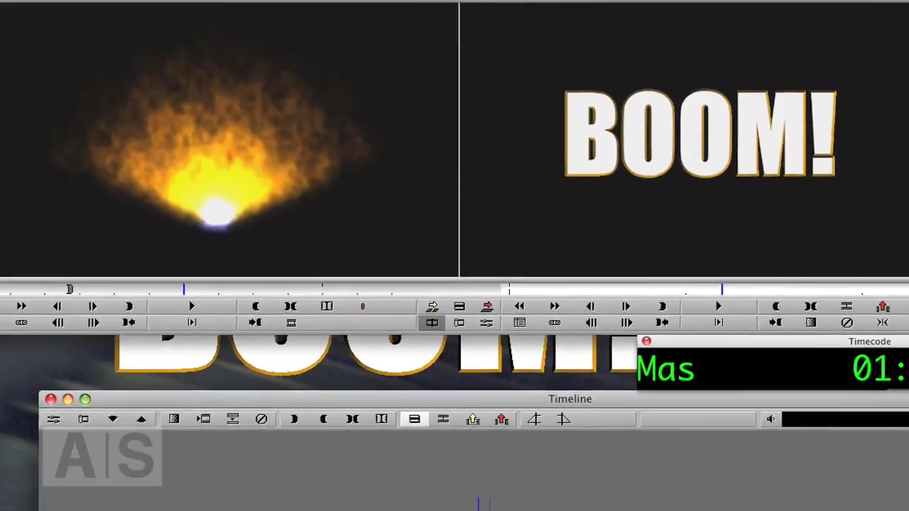
click(31, 4)
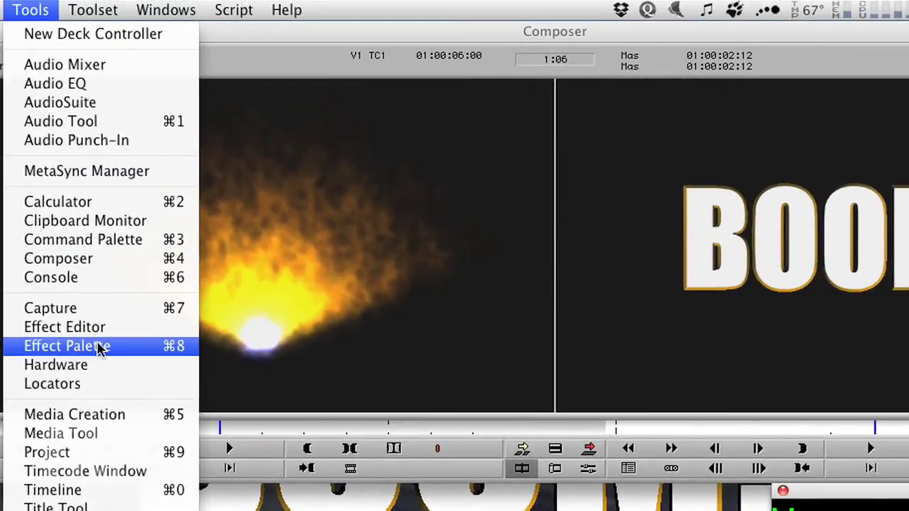
click(98, 346)
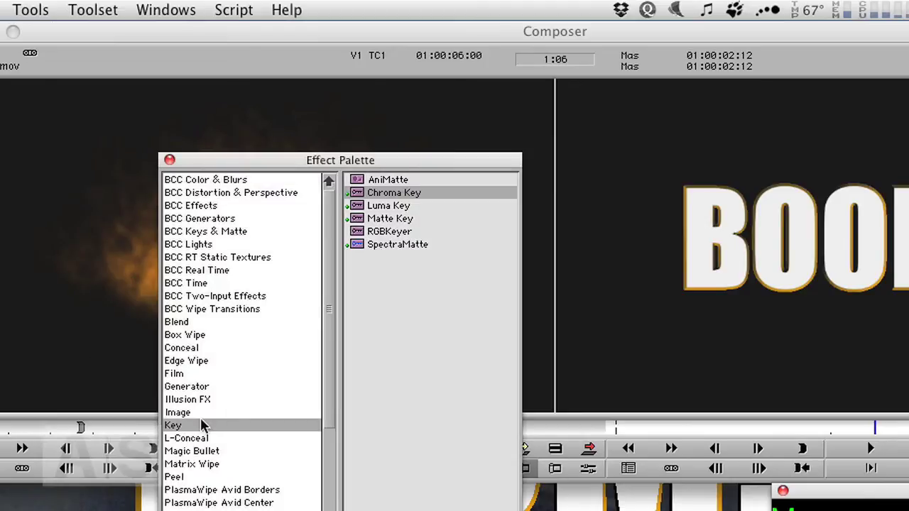
click(358, 206)
drag(358, 207, 589, 510)
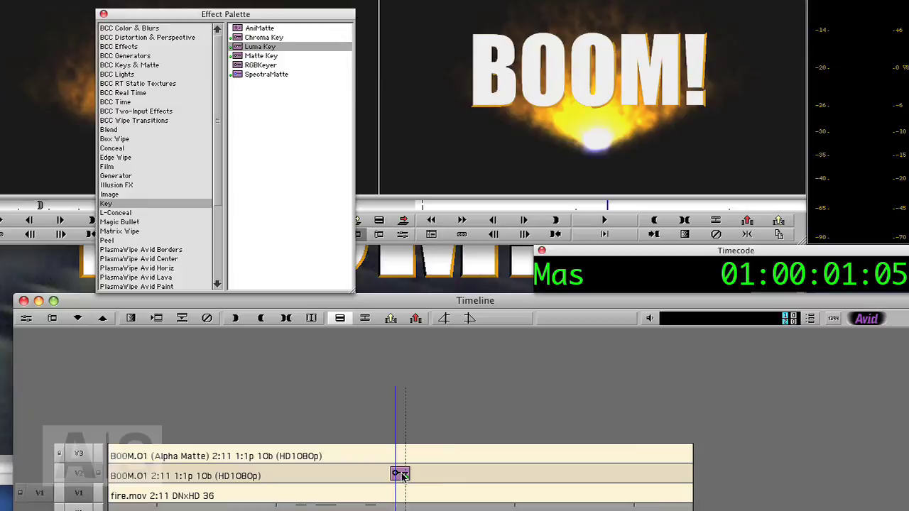
Step: Set the Luma Key's key colour to white, raise the gain to 30 and adjust the softness to about 12
click(26, 321)
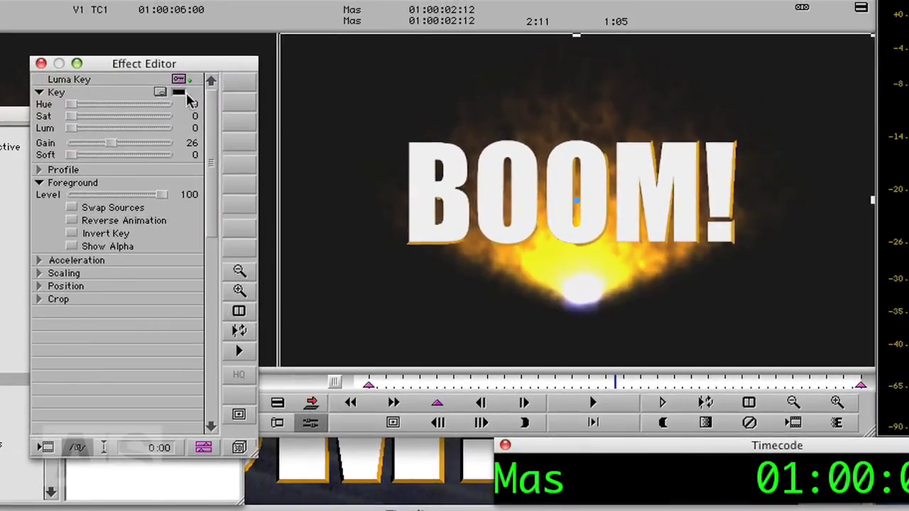
click(161, 96)
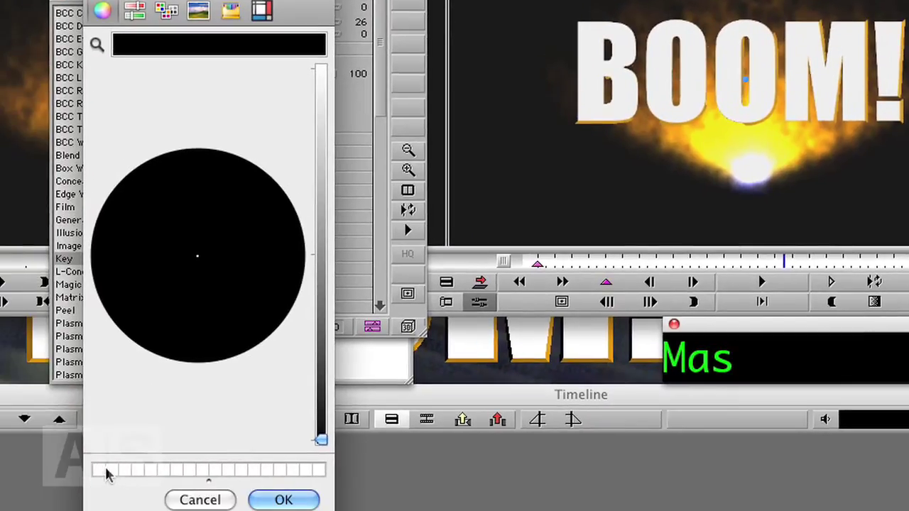
click(126, 472)
click(284, 500)
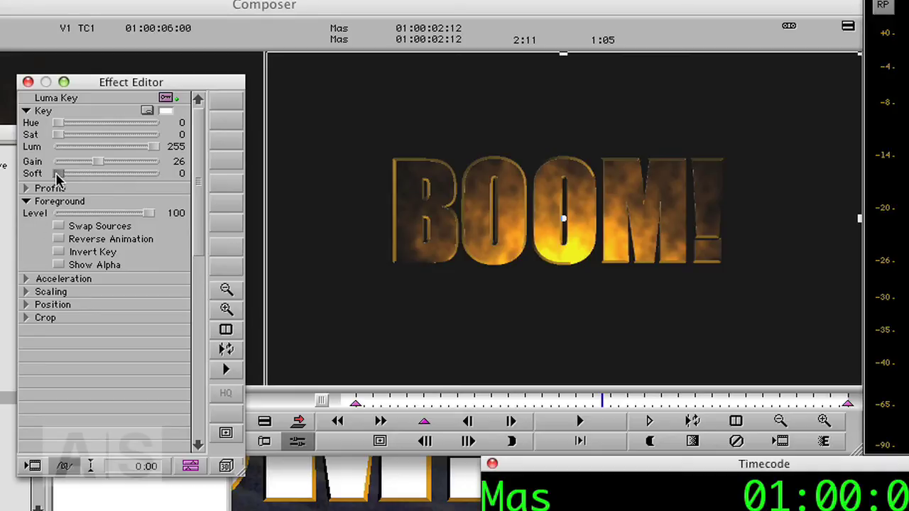
drag(57, 174, 107, 163)
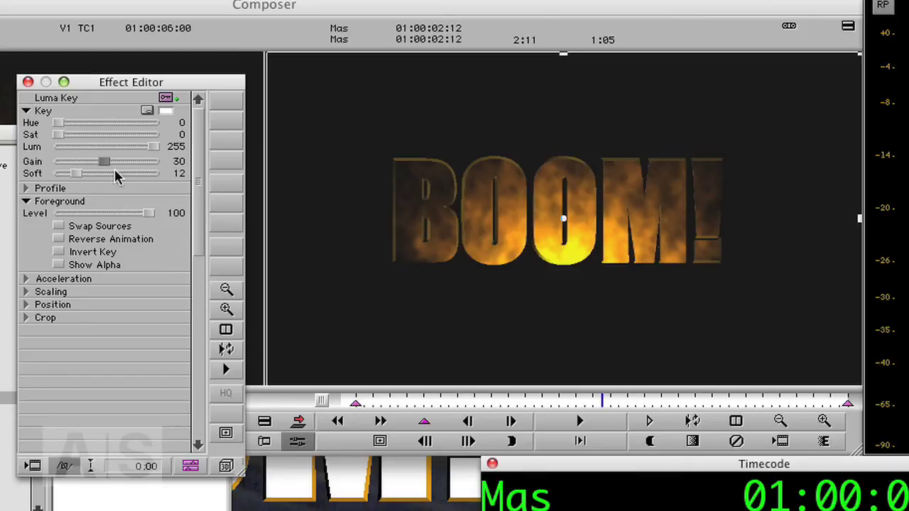
click(76, 174)
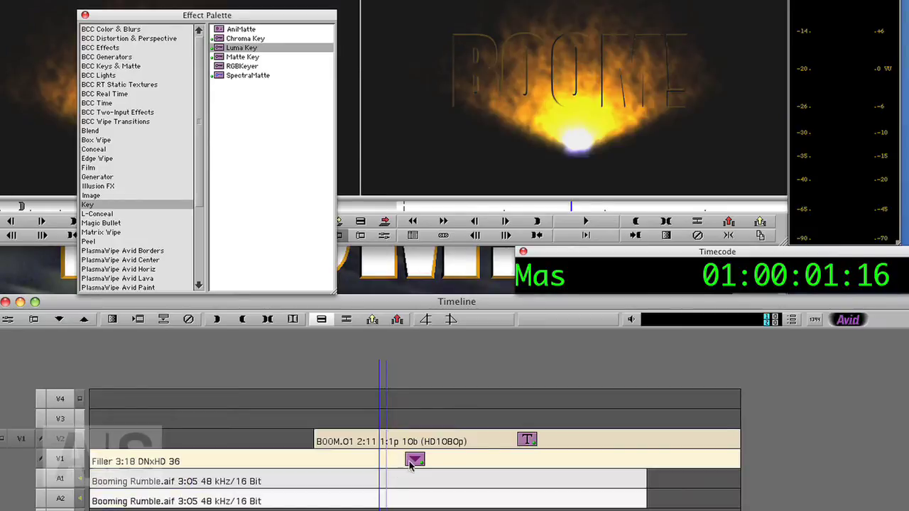
Step: Play through the keyed title in the main sequence to check how it composites over the video
key(space)
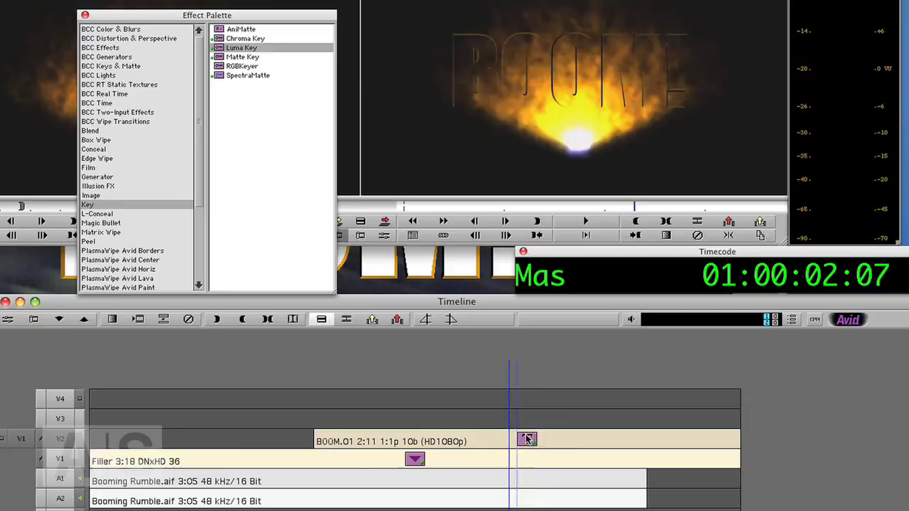
key(space)
drag(515, 449, 382, 474)
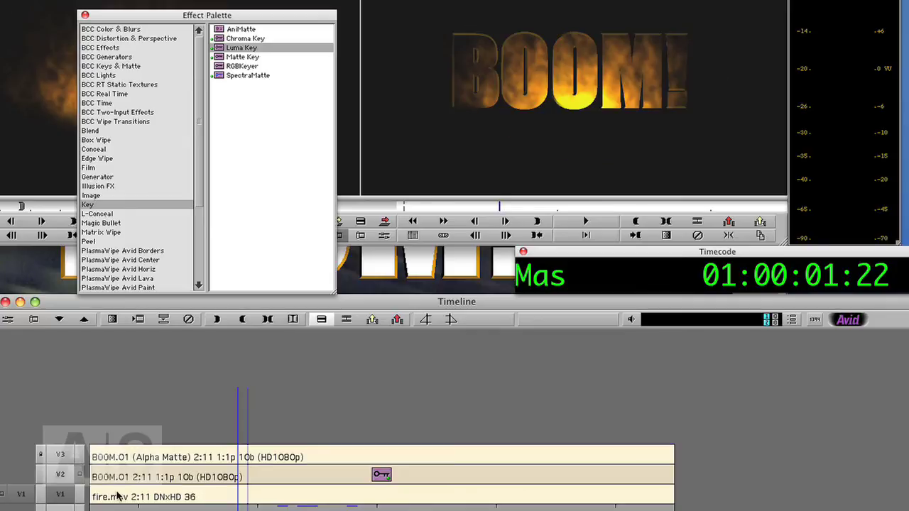
Step: Inside the title, mark the full length of fire.mov and the keyed fill and collapse tracks V1 and V2 into one clip
key(Home)
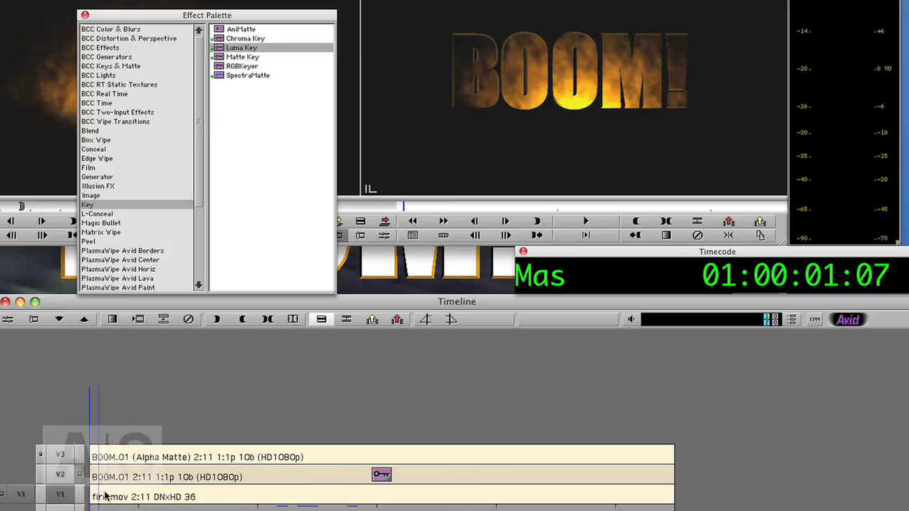
key(i)
drag(107, 509, 743, 507)
key(o)
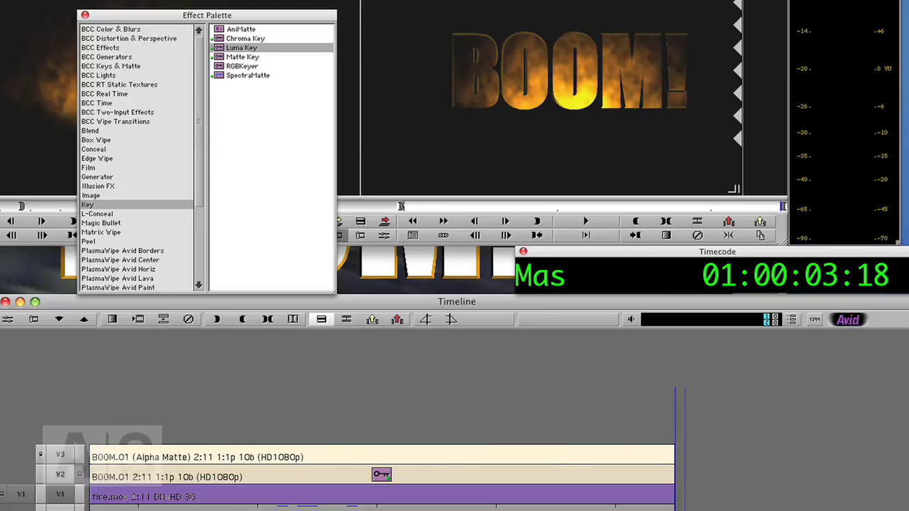
click(60, 478)
click(176, 509)
click(293, 319)
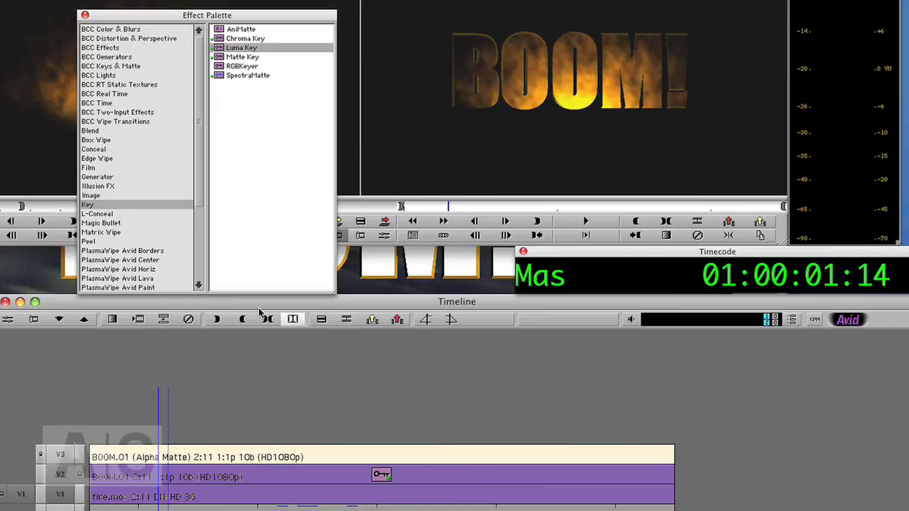
click(164, 320)
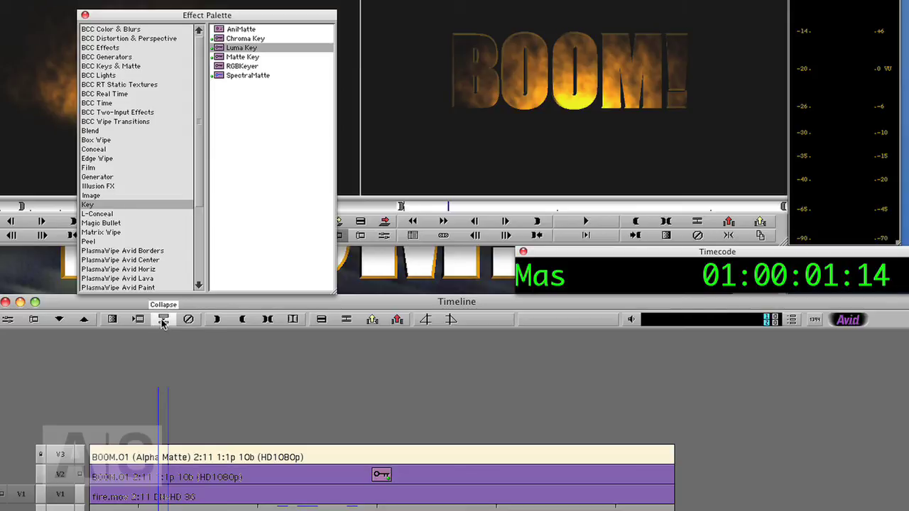
click(164, 320)
Step: Move the collapsed clip from V1 up to V2 as the title's graphic fill and step back out to the main sequence
drag(164, 343, 114, 343)
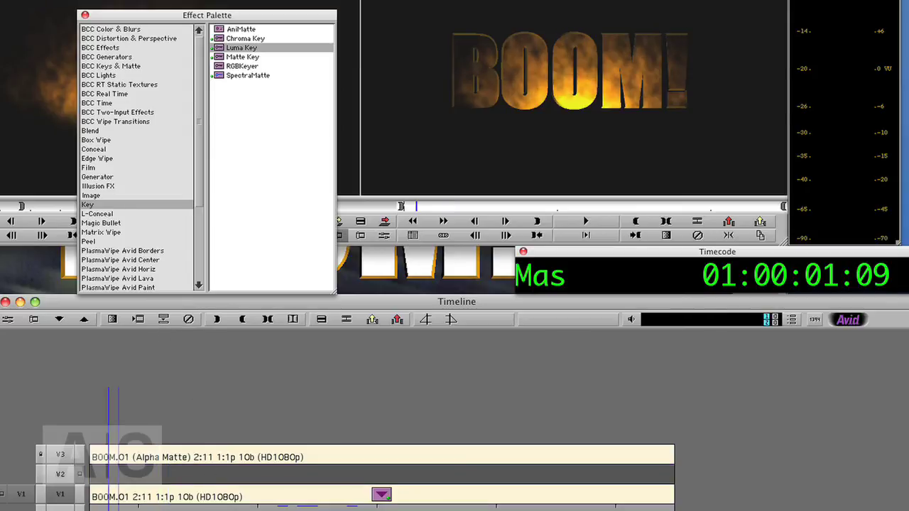
drag(151, 510, 126, 479)
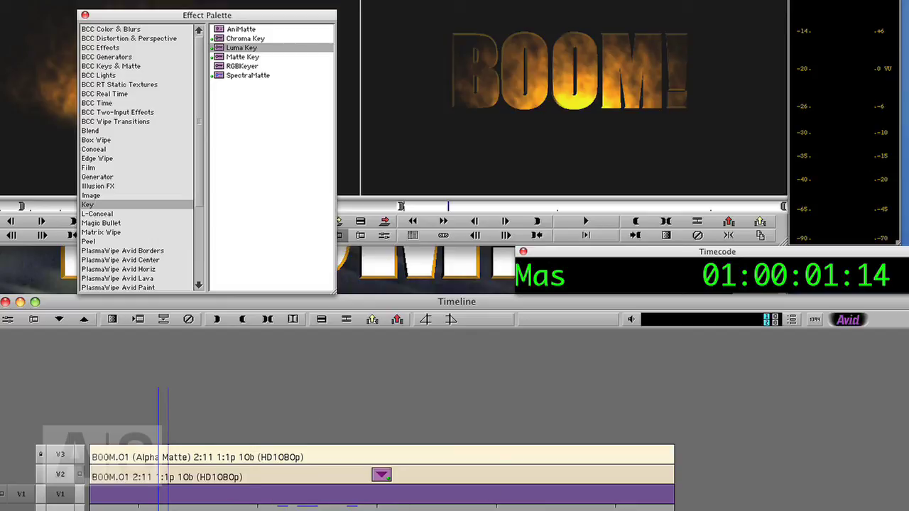
key(Up)
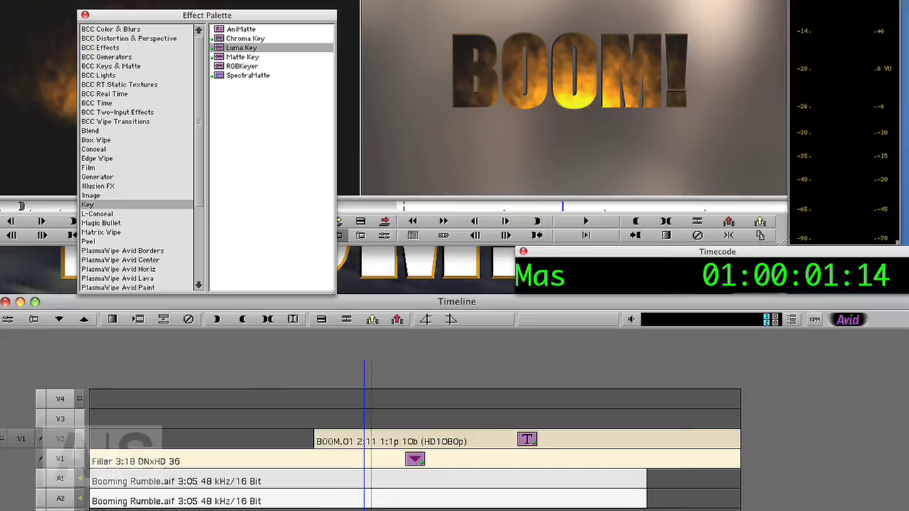
Step: Scrub and play through the fire-filled title over the video to check the result
mouse_move(365, 502)
mouse_down()
mouse_move(272, 501)
mouse_move(379, 501)
mouse_up()
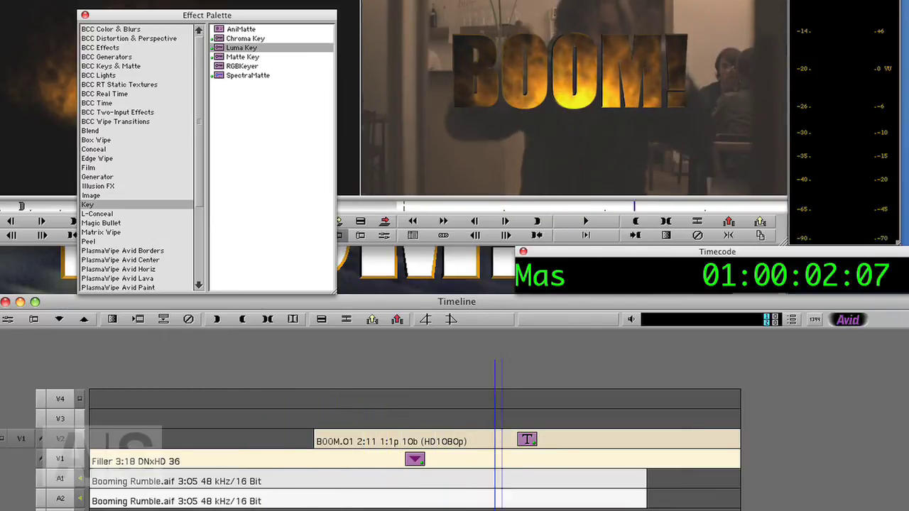
key(j)
key(j)
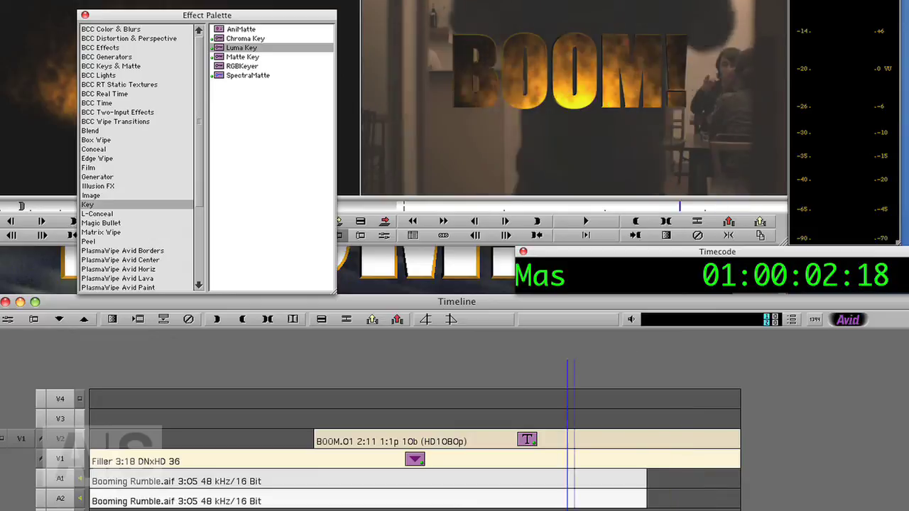
key(k)
key(Right)
key(Right)
key(Right)
key(Right)
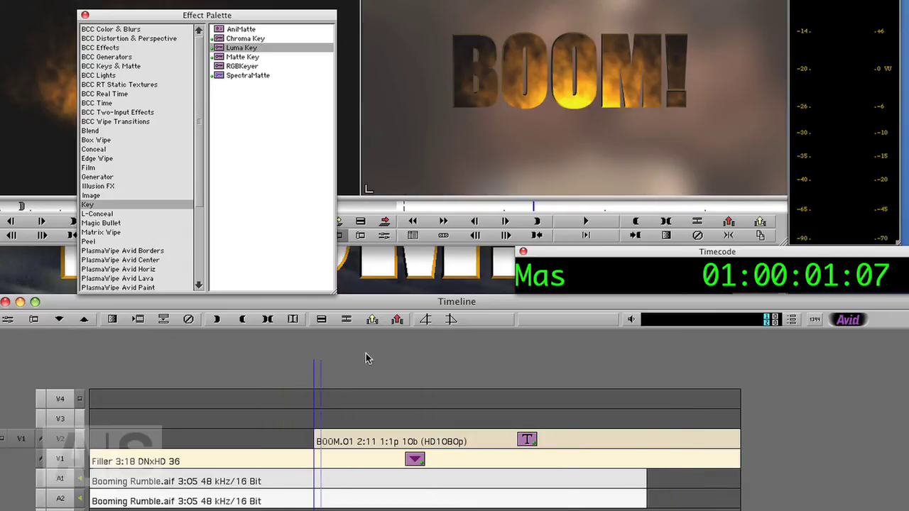
Step: Add a keyframe five frames into the title effect and set its scaling to 90 with fixed aspect
click(7, 321)
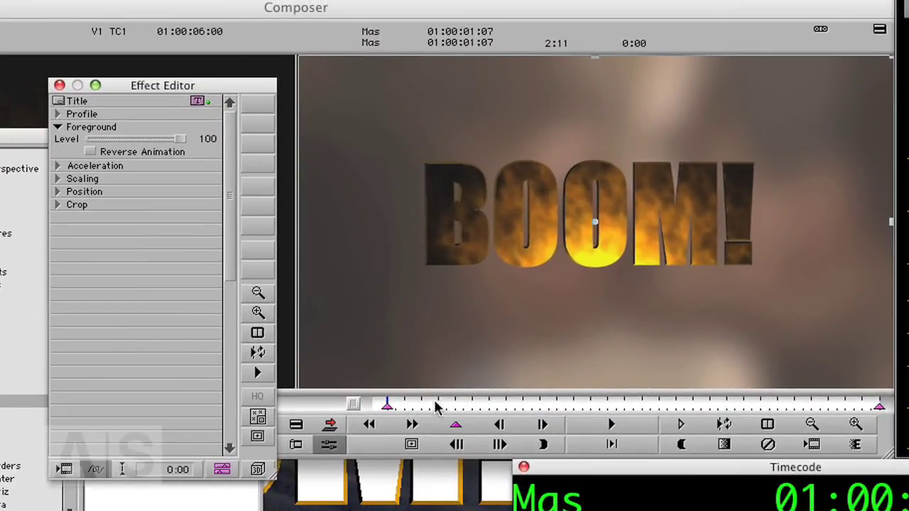
drag(390, 403, 431, 406)
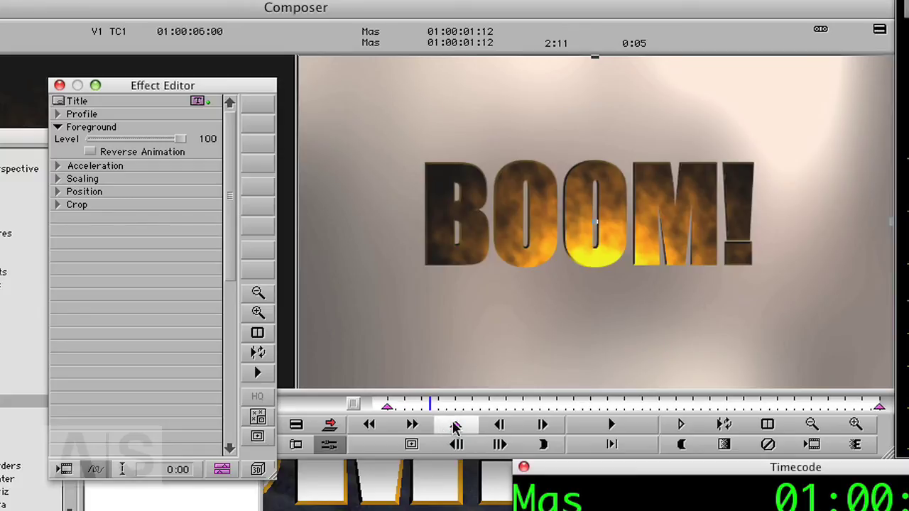
click(456, 424)
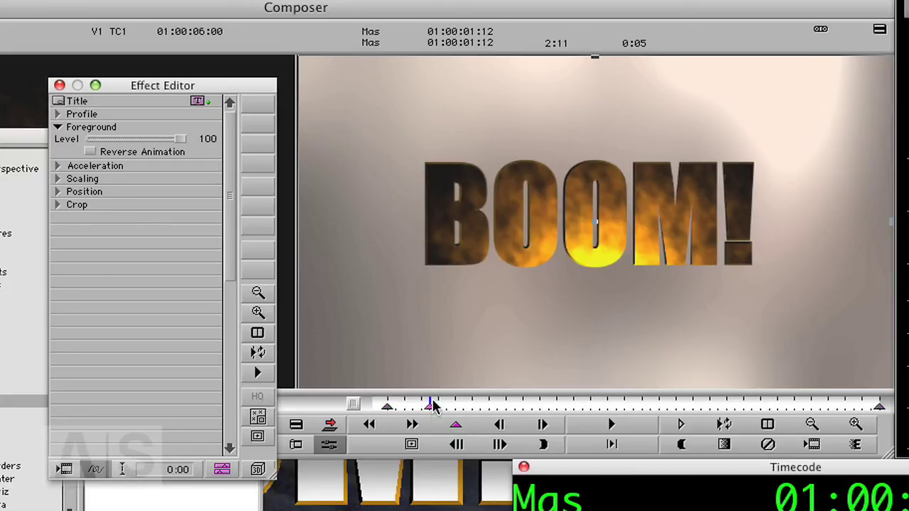
click(59, 180)
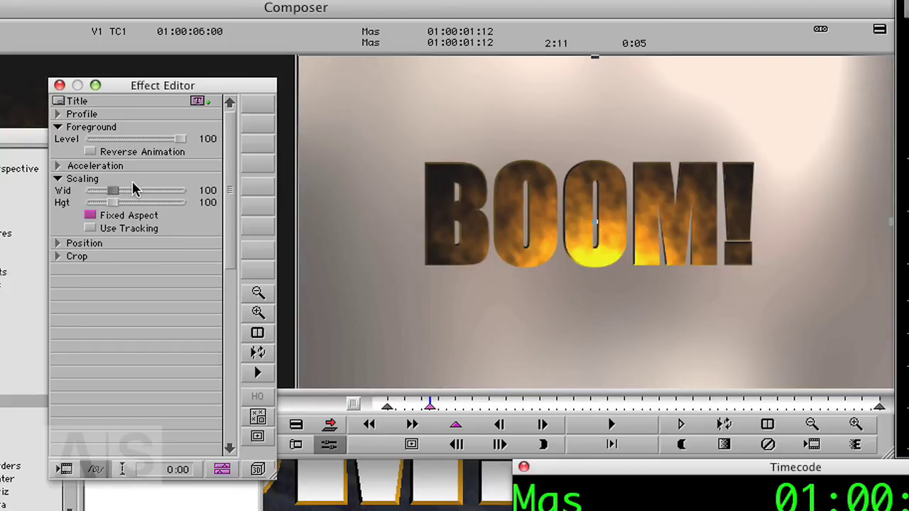
key(Return)
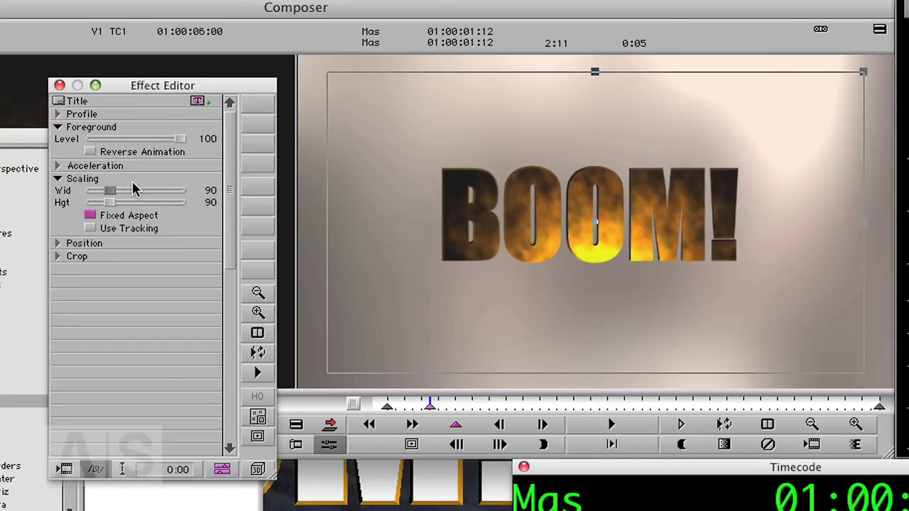
Step: Set the scaling at the title's first keyframe to 0 and park the playhead just before the title
click(387, 406)
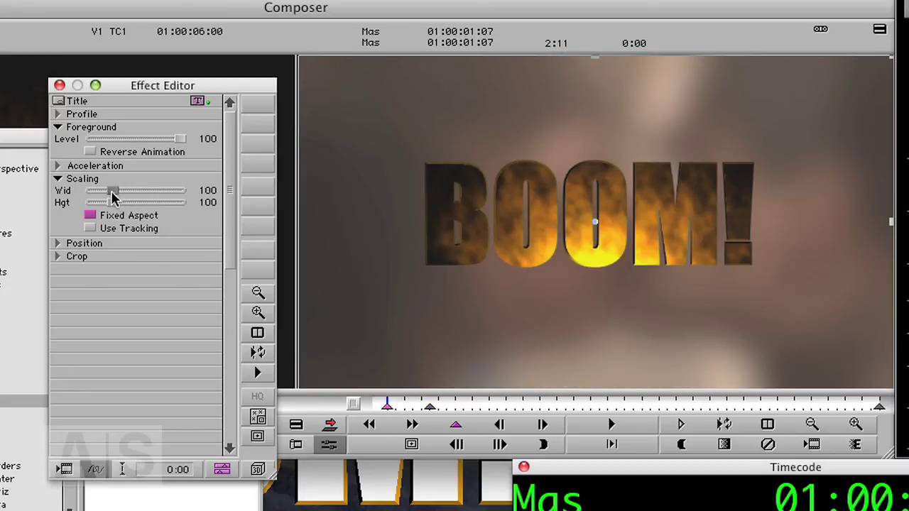
text(0)
key(Return)
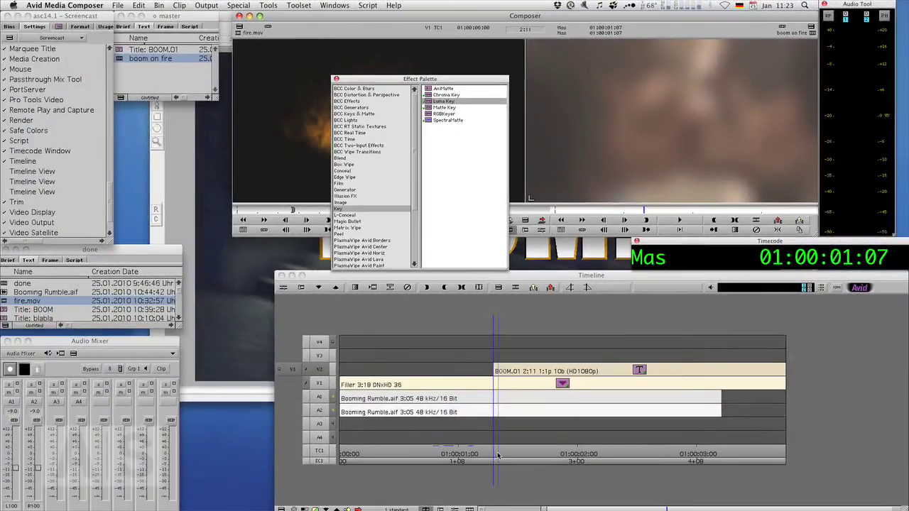
click(493, 455)
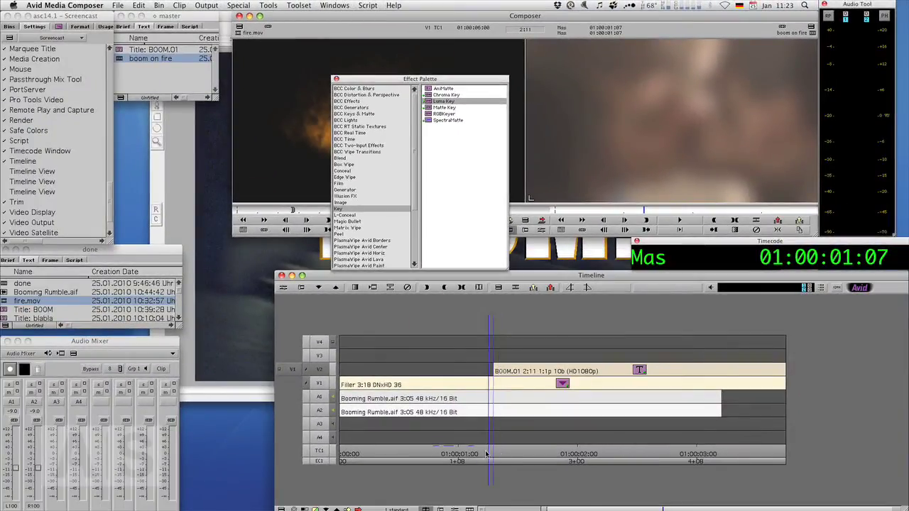
Step: Play the boom on fire sequence from its start and scrub through the title to check the scale animation
key(Home)
key(space)
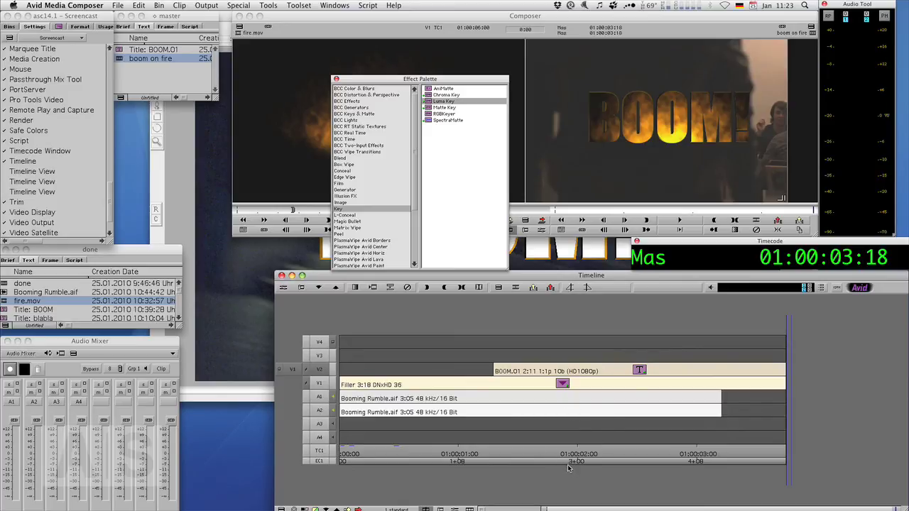
drag(572, 454, 625, 453)
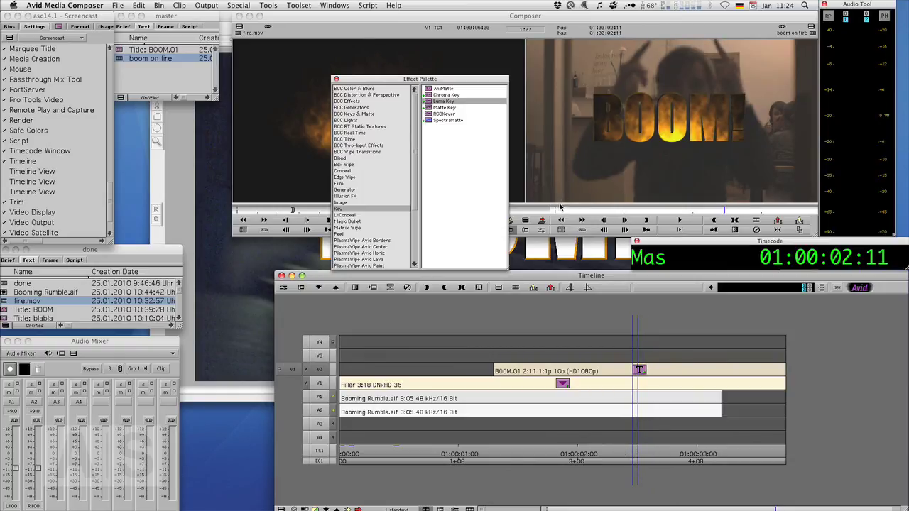
Step: Switch to Chromium and look over the Avid Screencast home page, including its subscription and social links
key(super+Tab)
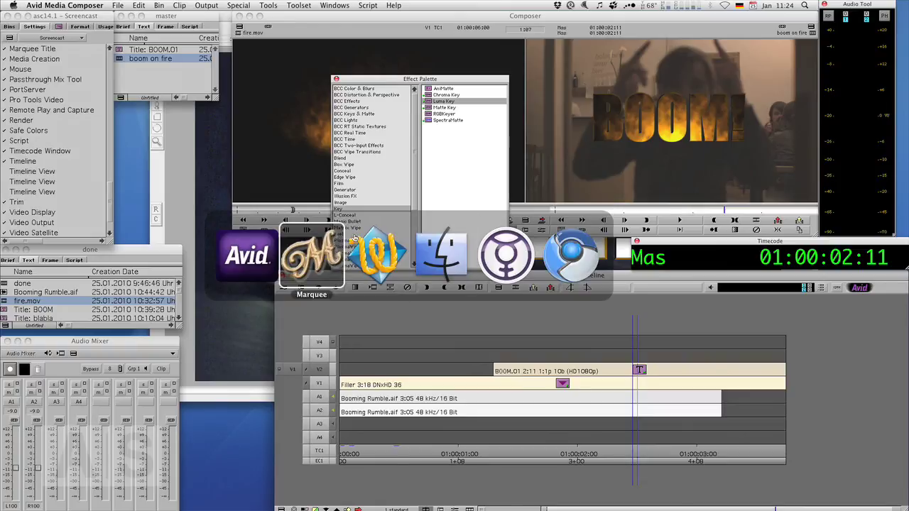
click(569, 261)
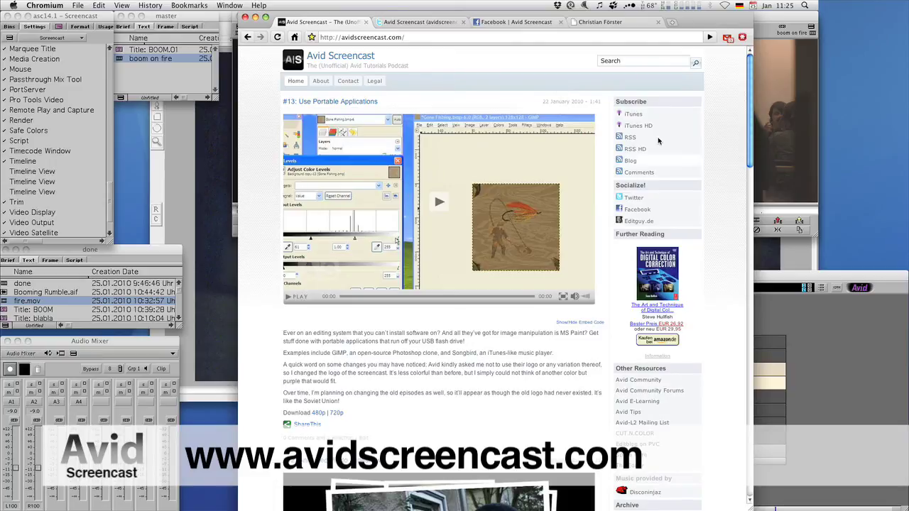
scroll(726, 175, down, 3)
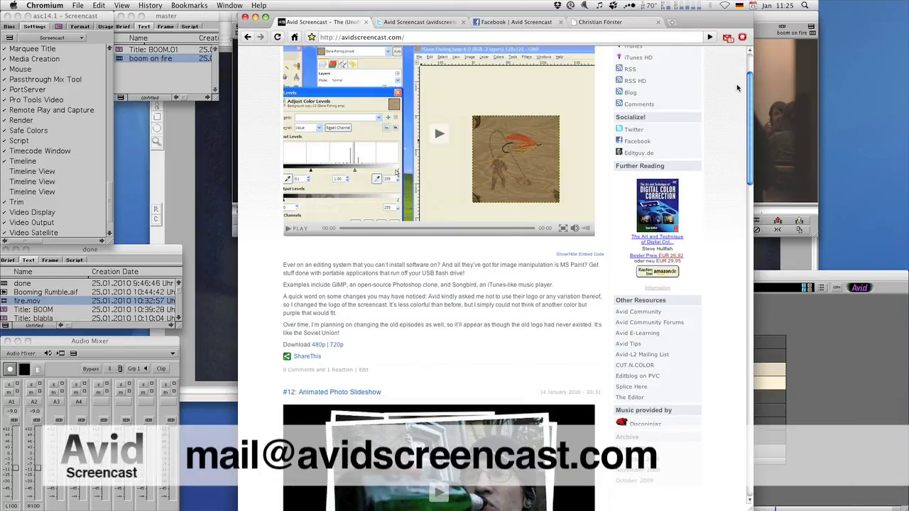
scroll(738, 82, up, 3)
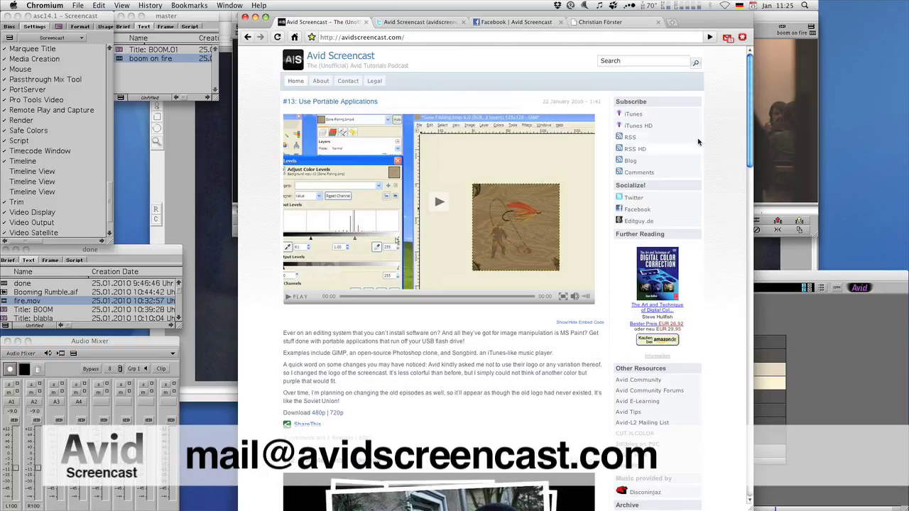
Step: View the podcast's open Twitter and Facebook pages and the editguy.de website
click(415, 22)
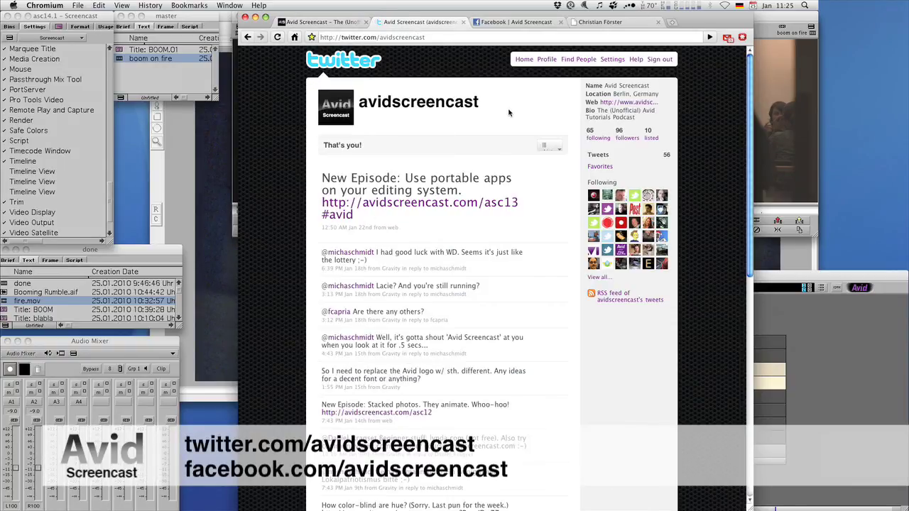
click(502, 23)
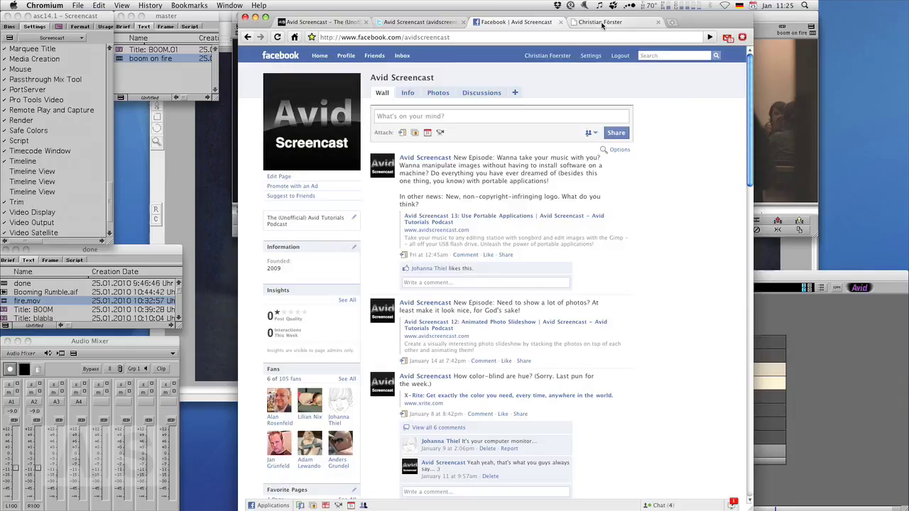
click(601, 24)
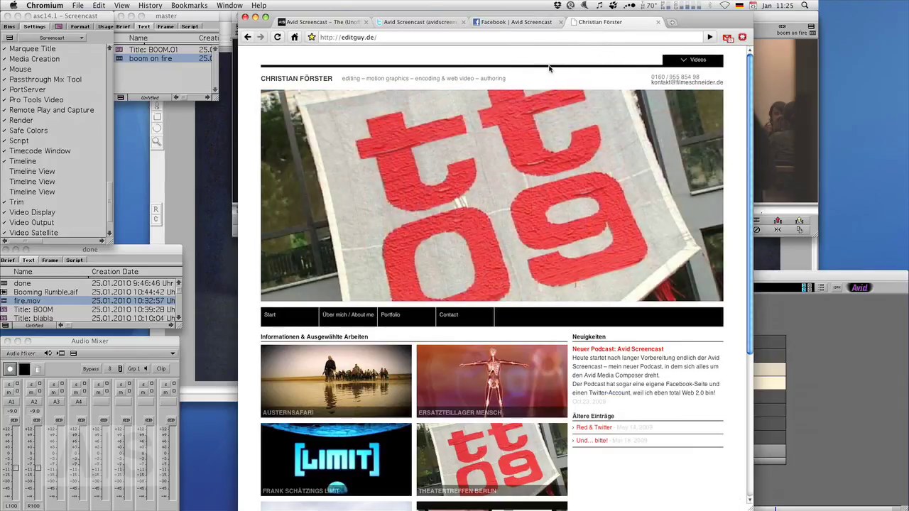